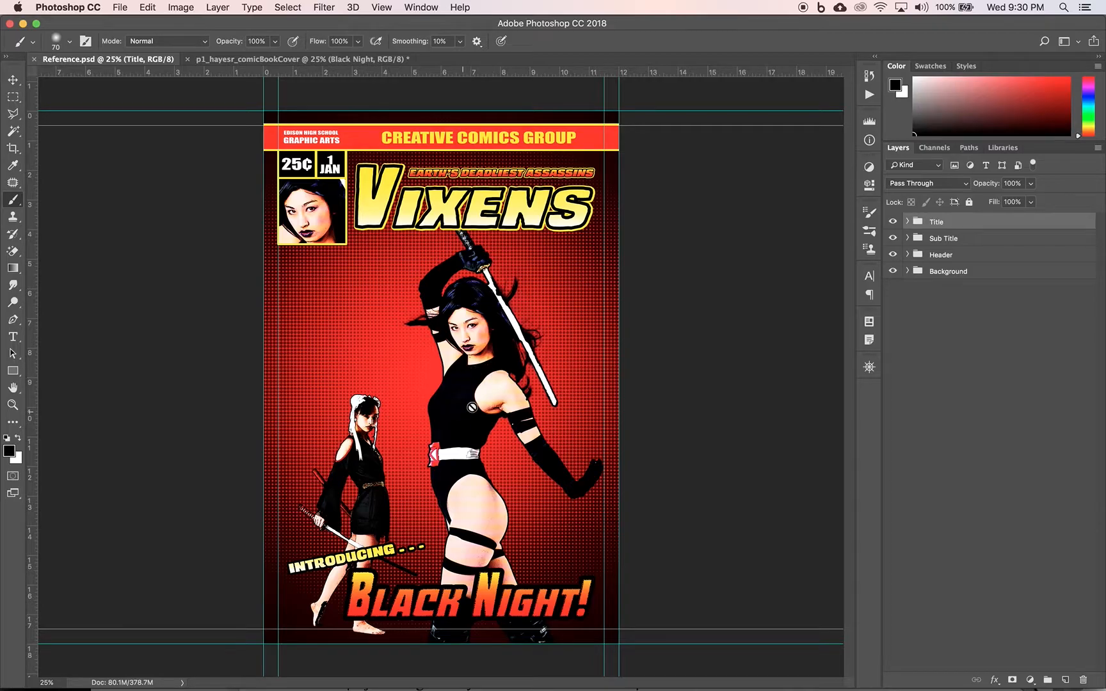
Switch to Safari and open the full-size download of the Chun Li Original 1a photo on DeviantArt
left_click(285, 61)
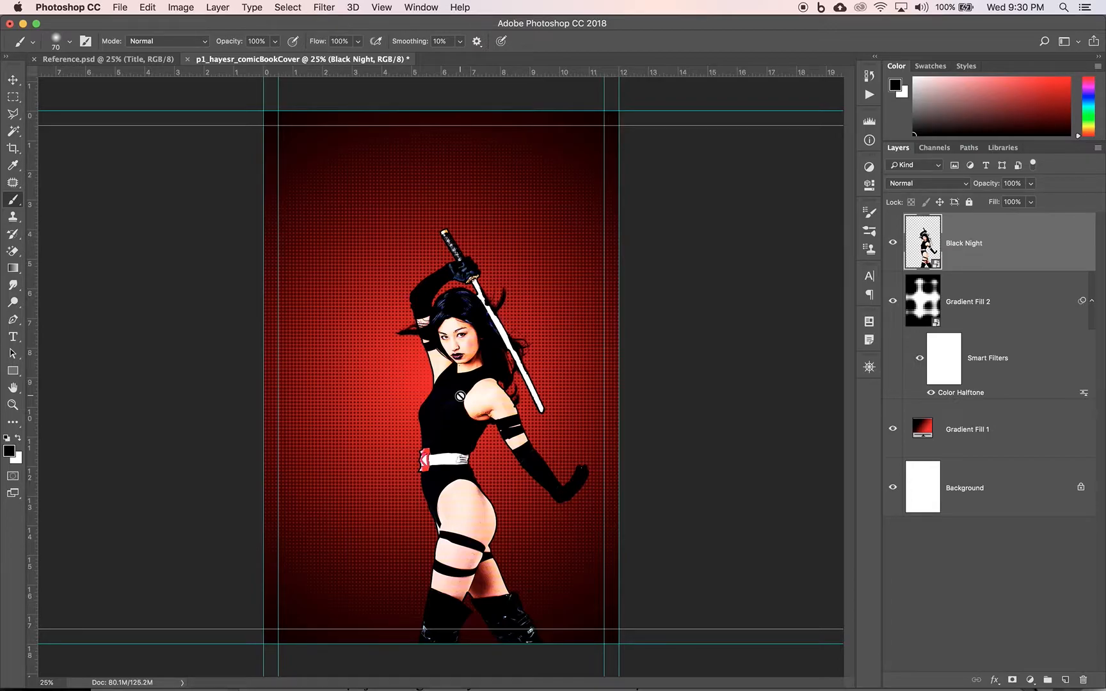
key("super+Tab")
key("super+Tab")
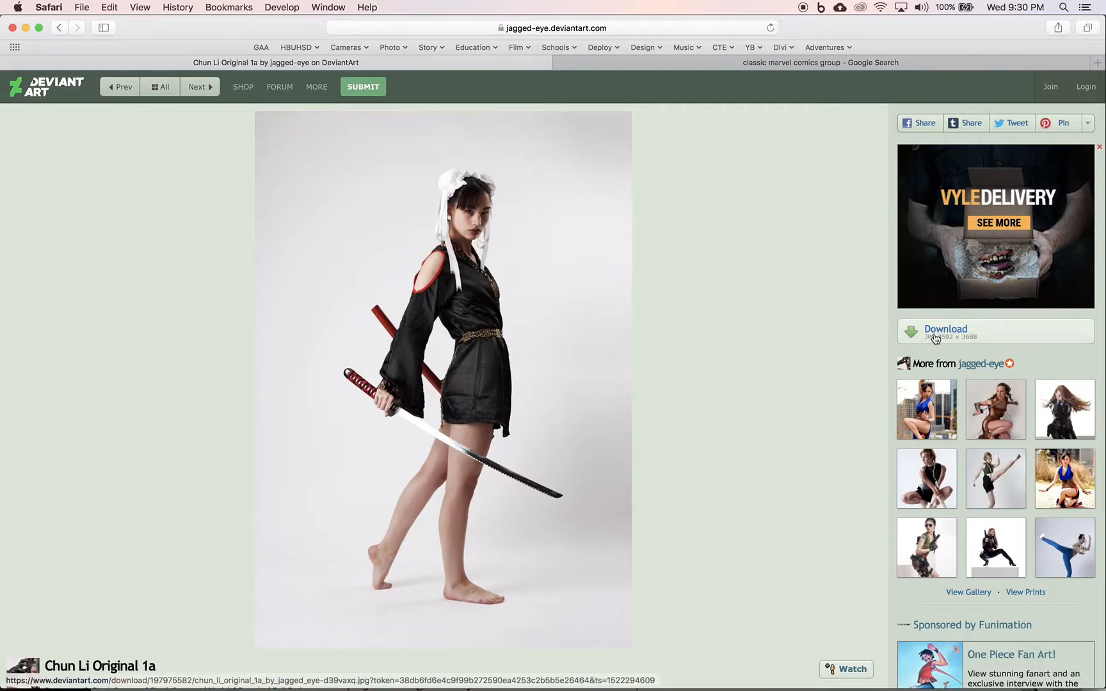
left_click(954, 336)
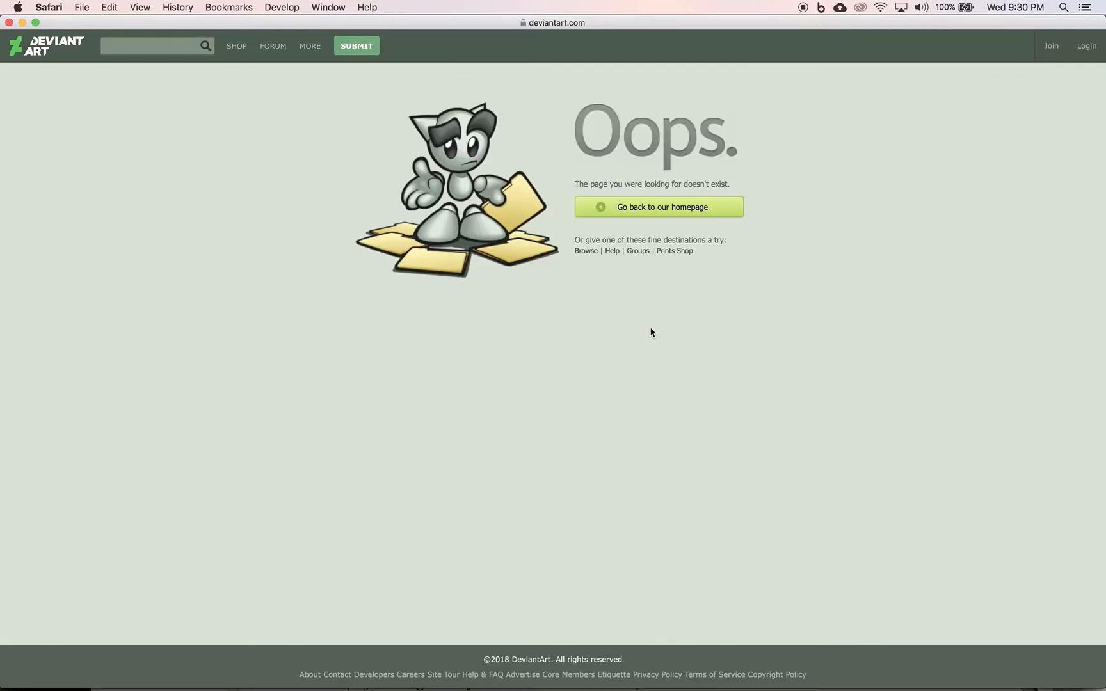
left_click(9, 23)
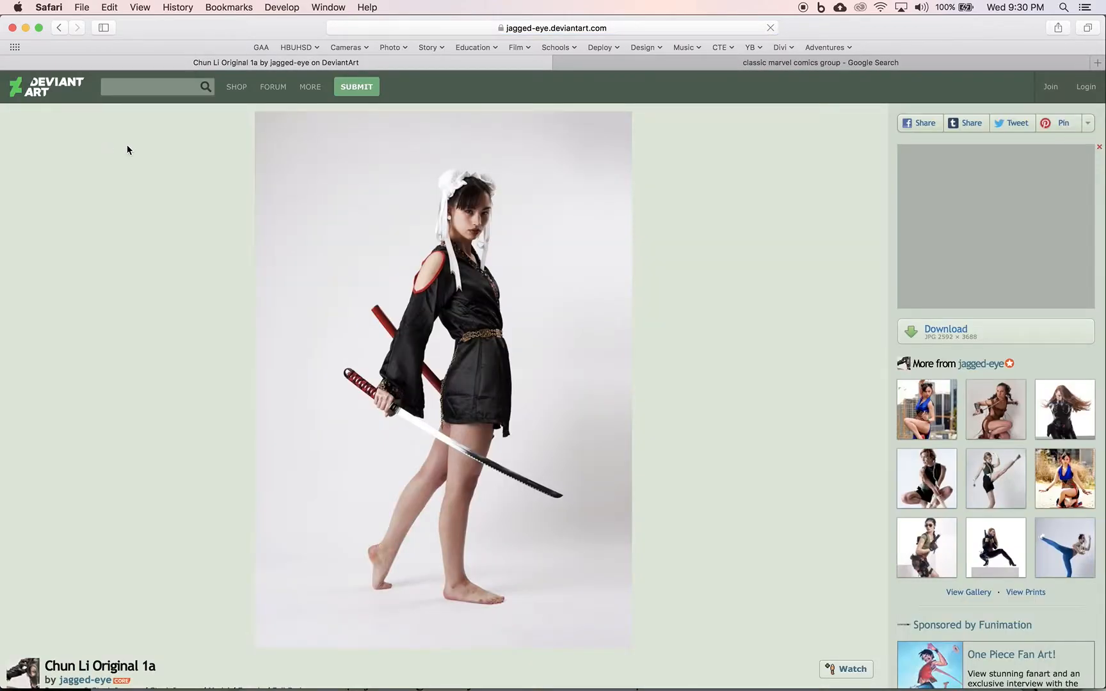
left_click(949, 338)
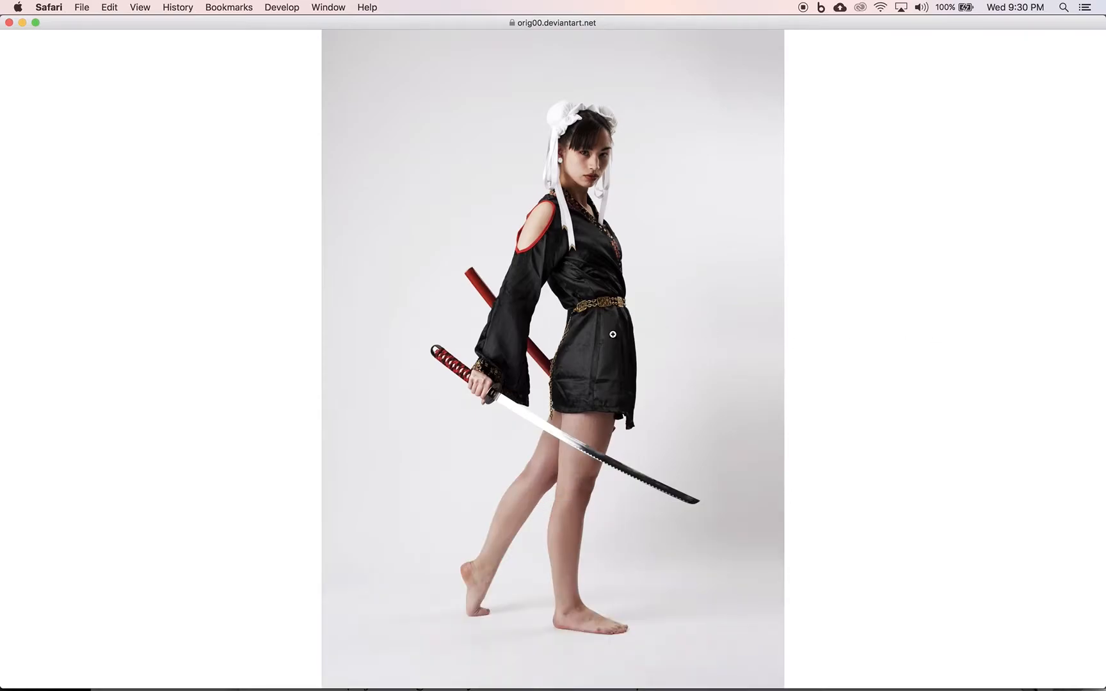
Save the full-size photo under its suggested file name in the Comic Book Cover folder
right_click(565, 349)
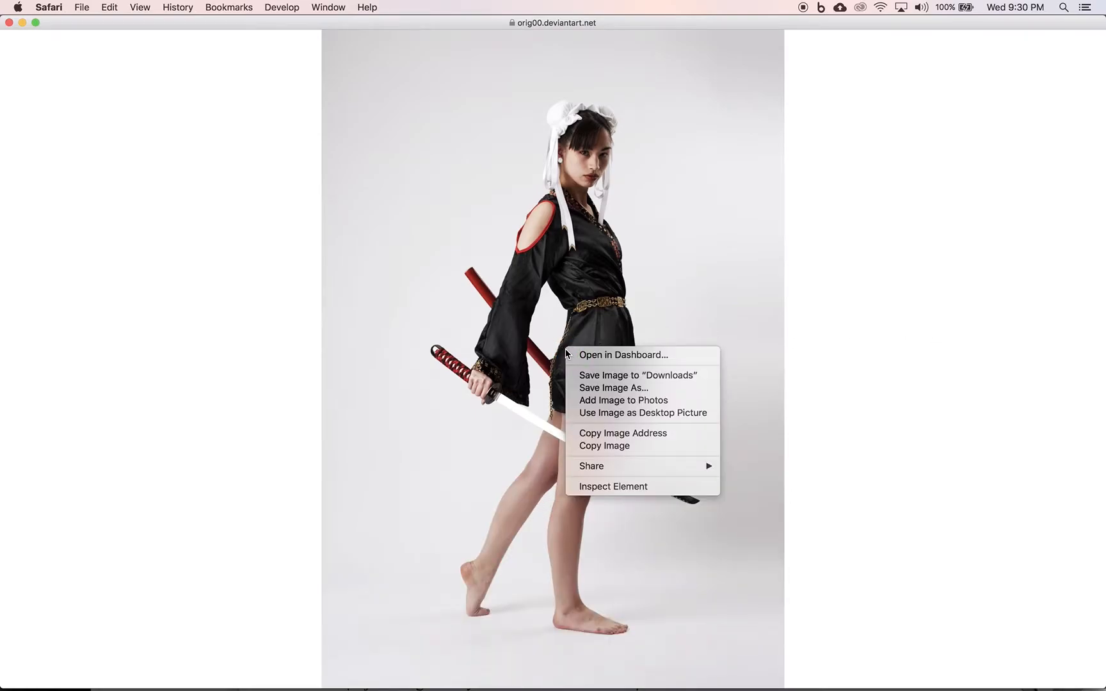
left_click(625, 389)
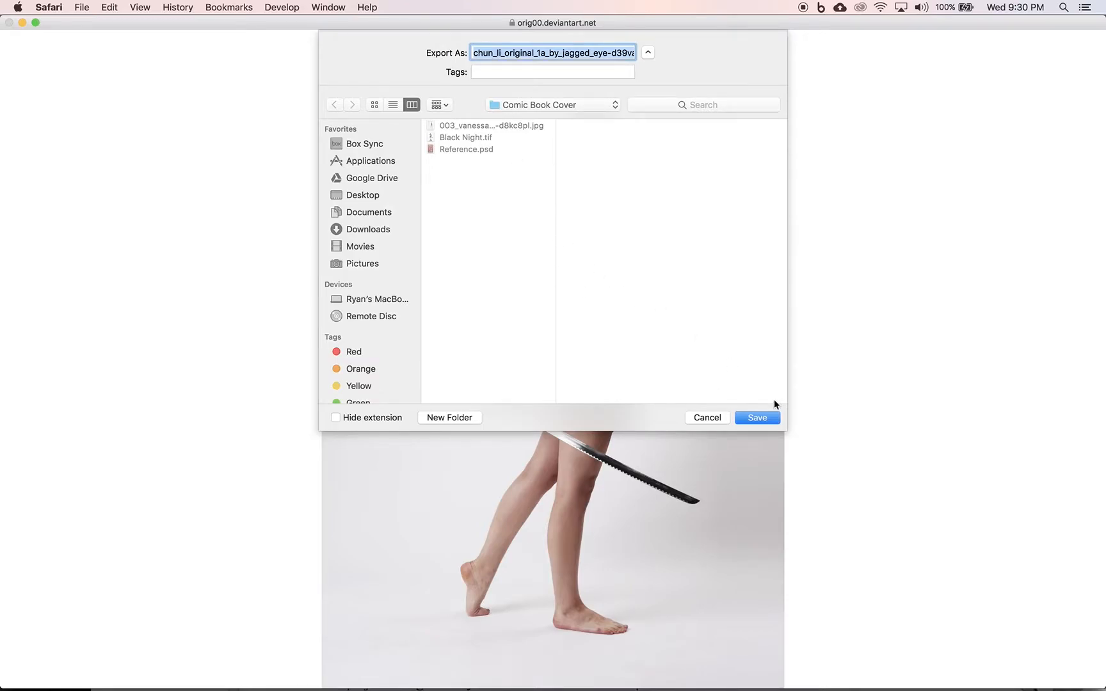
left_click(761, 418)
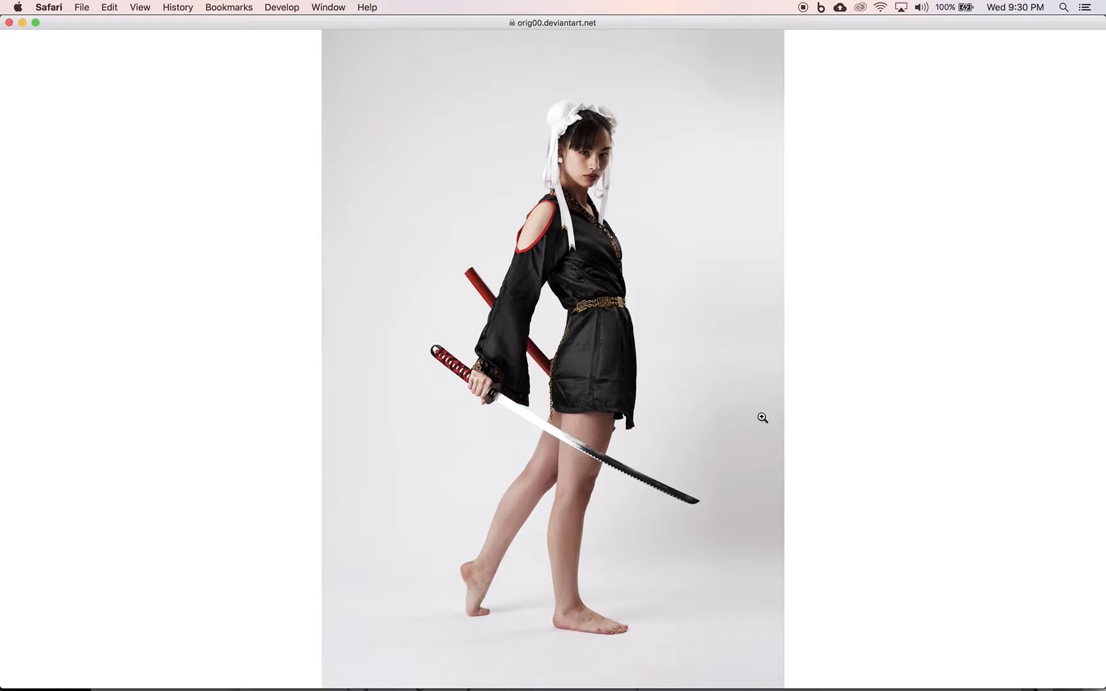
Switch back to Photoshop and open Black Night.tif from the Comic Book Cover folder
key("super+Tab")
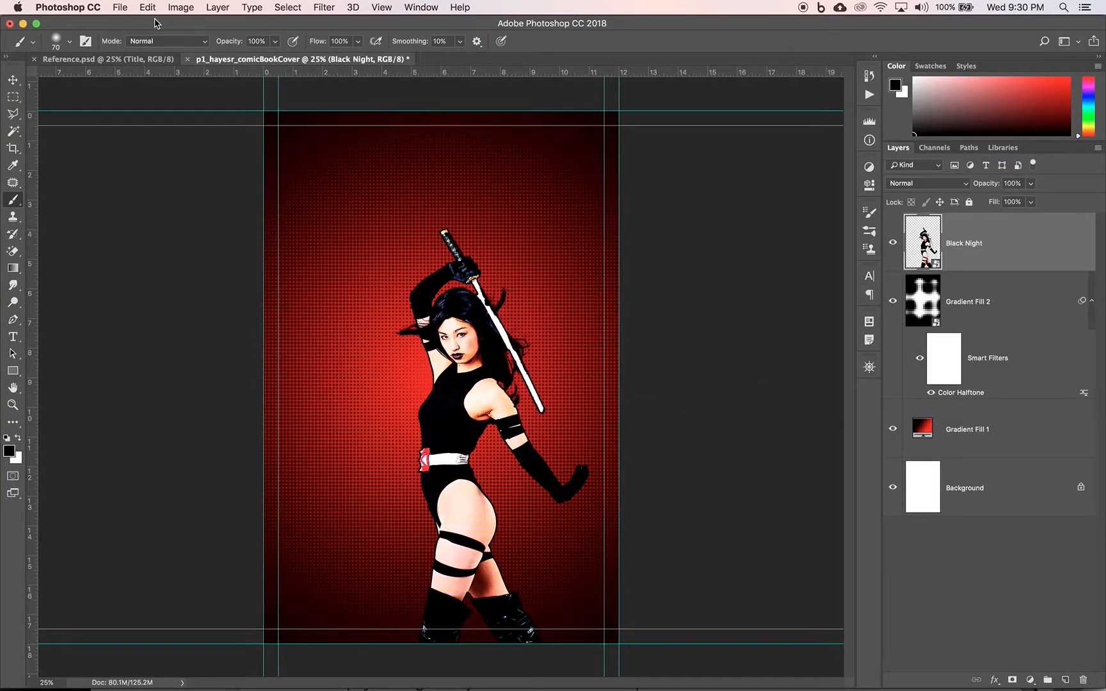
left_click(120, 8)
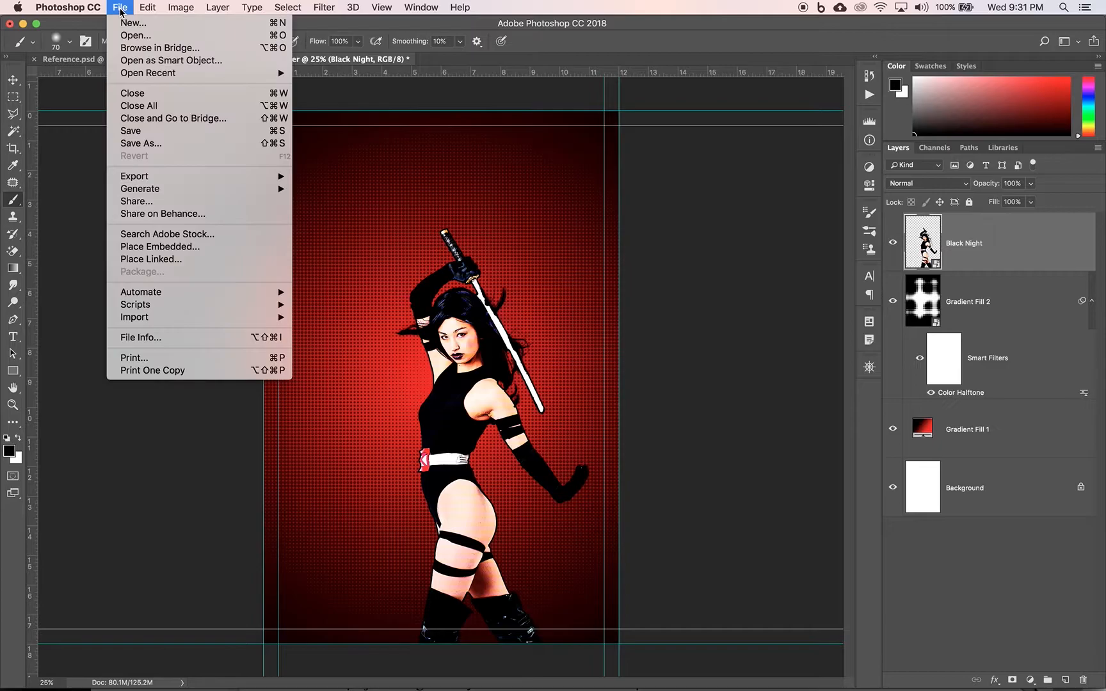
left_click(149, 38)
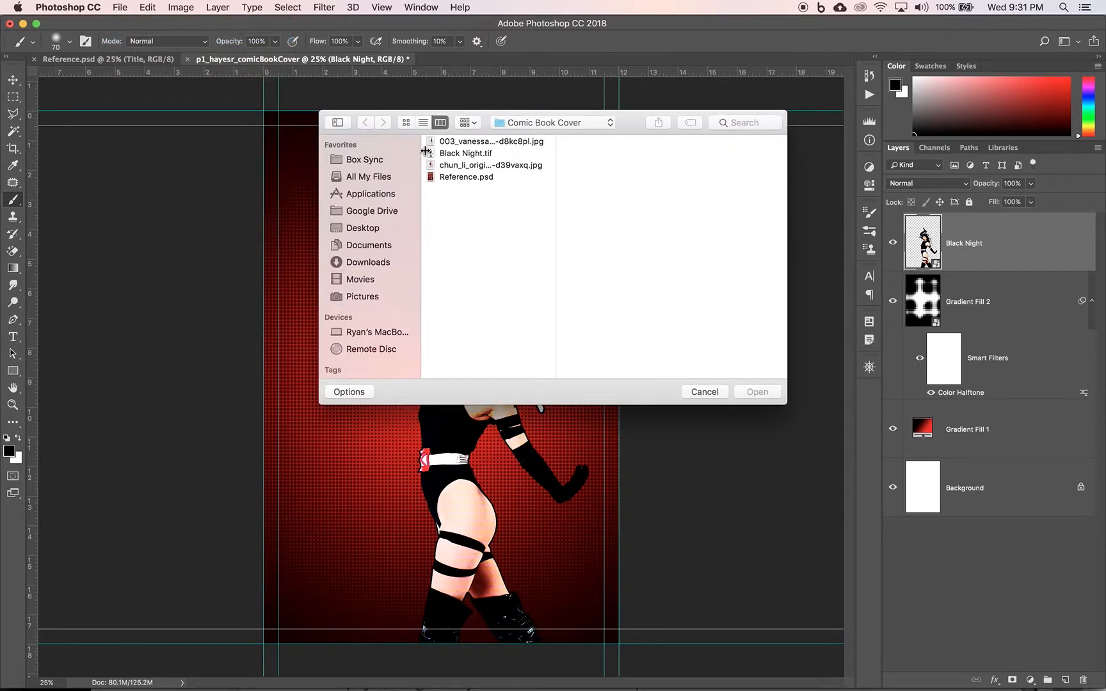
left_click(460, 154)
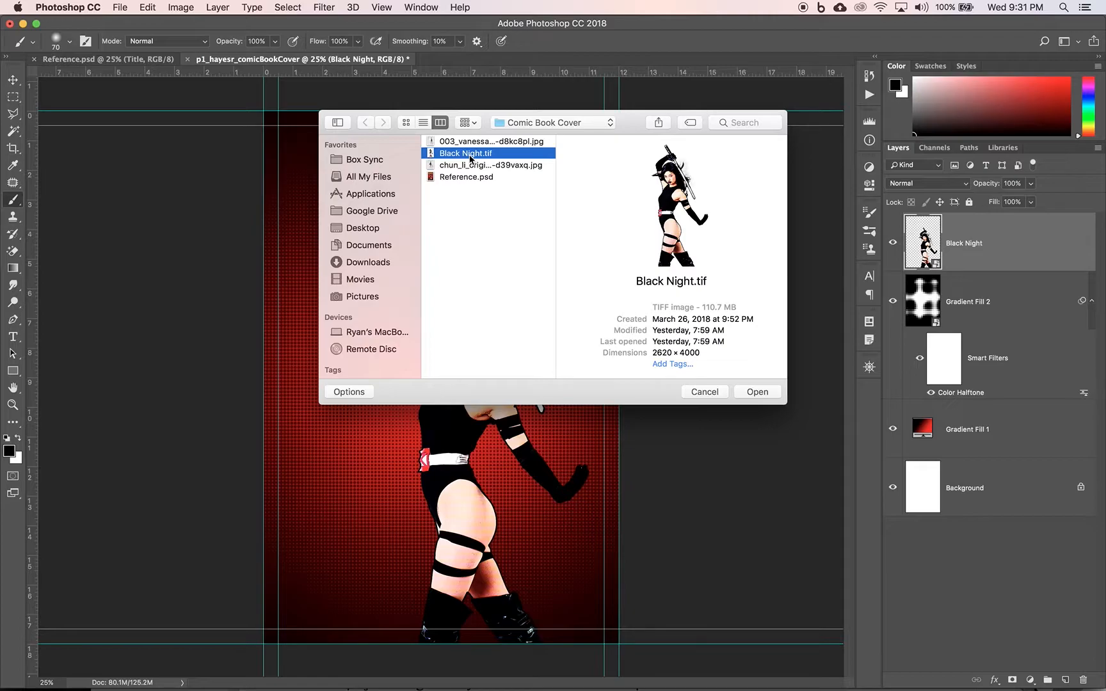
left_click(762, 393)
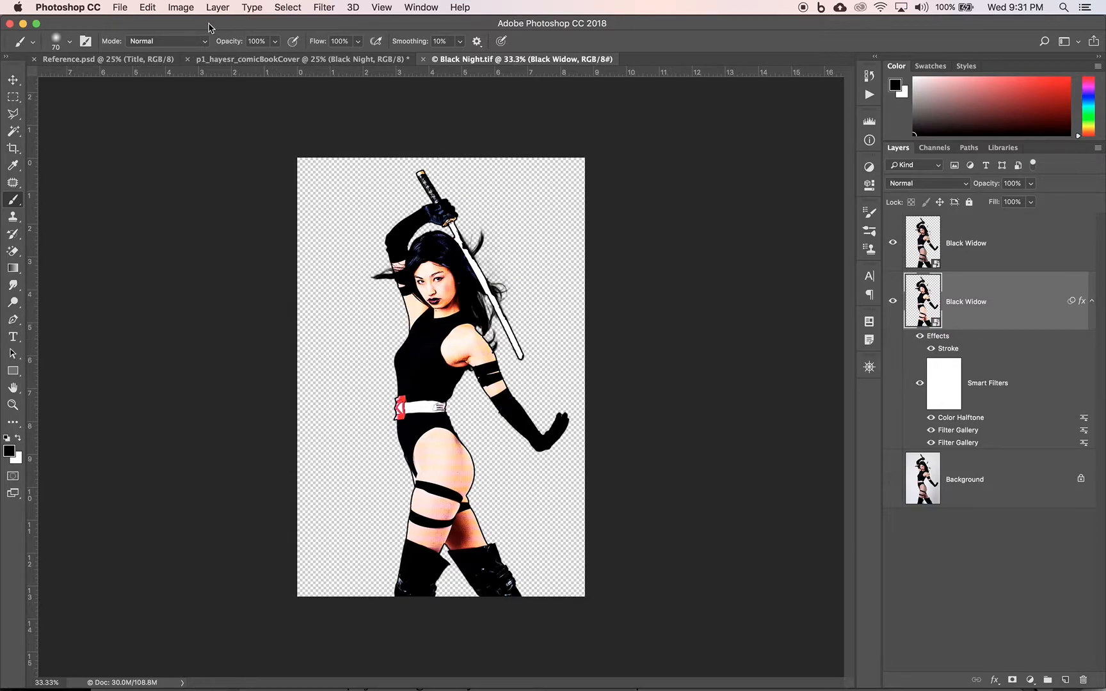
Duplicate the Black Night.tif image as "Black Night copy" and close the original file
left_click(184, 10)
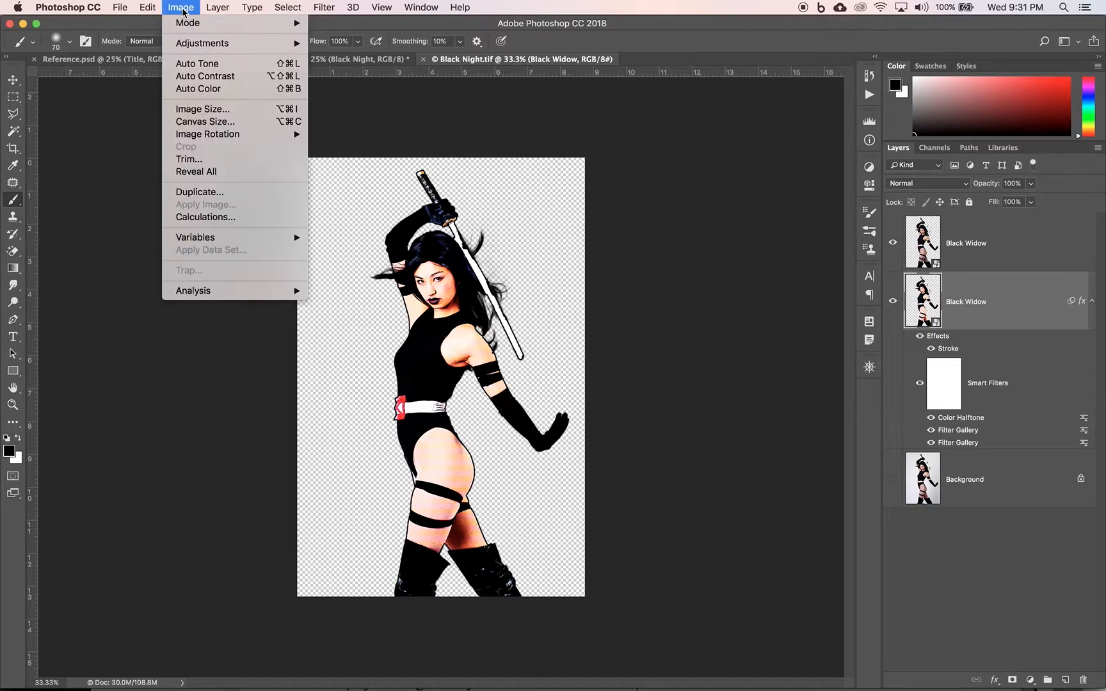
left_click(217, 191)
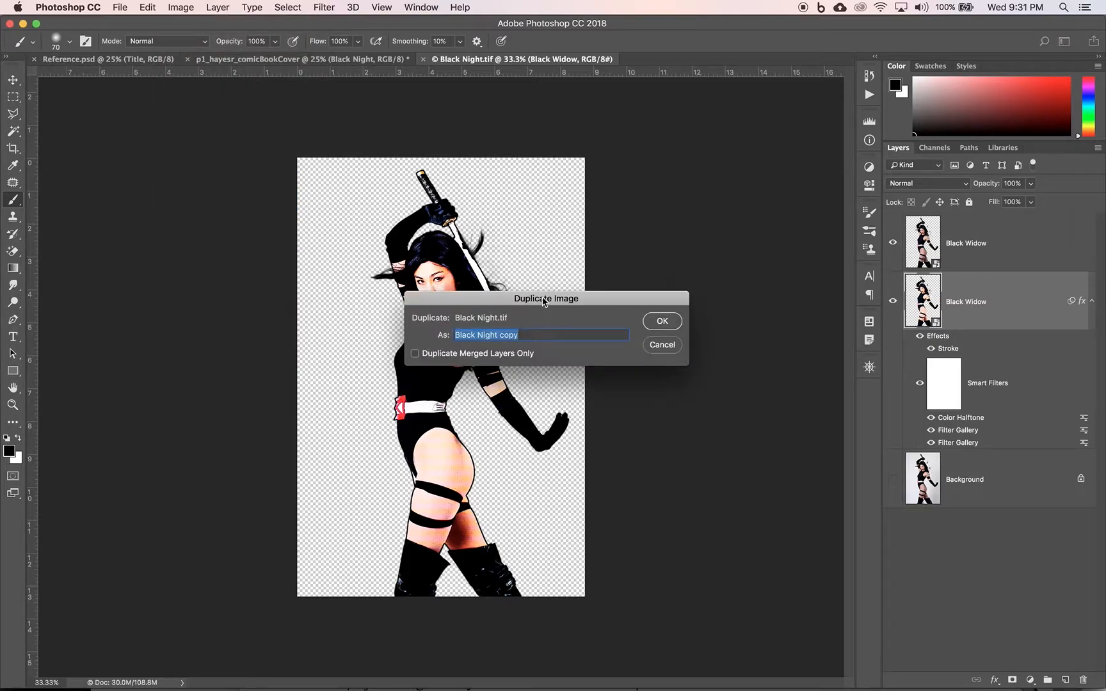
left_click(669, 320)
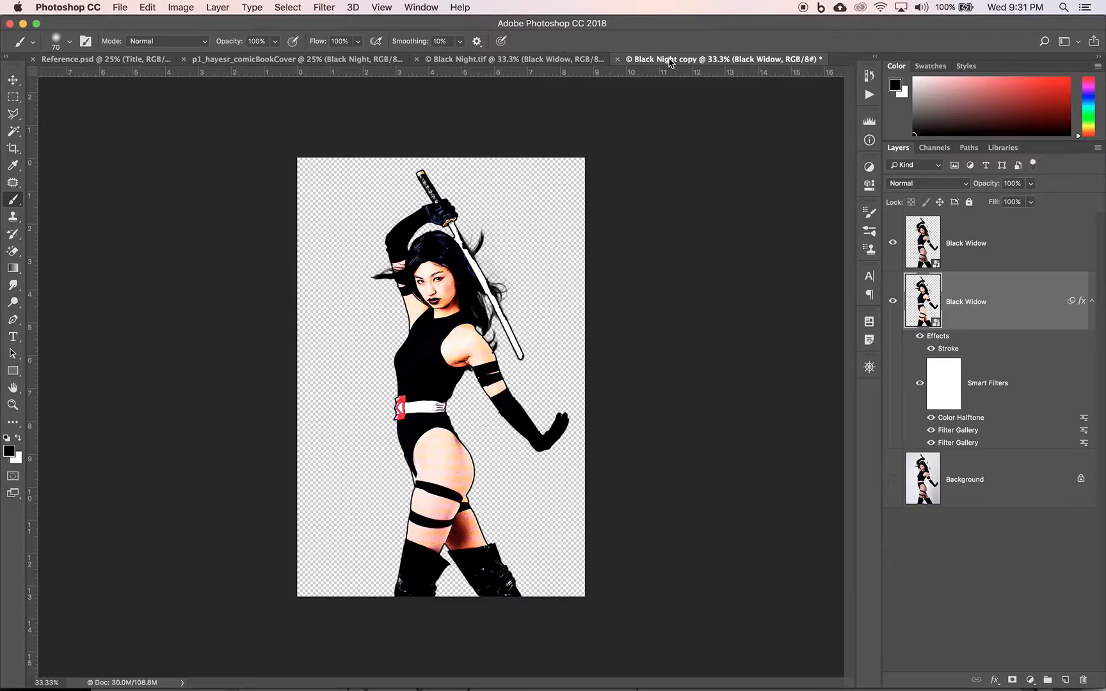
left_click(494, 59)
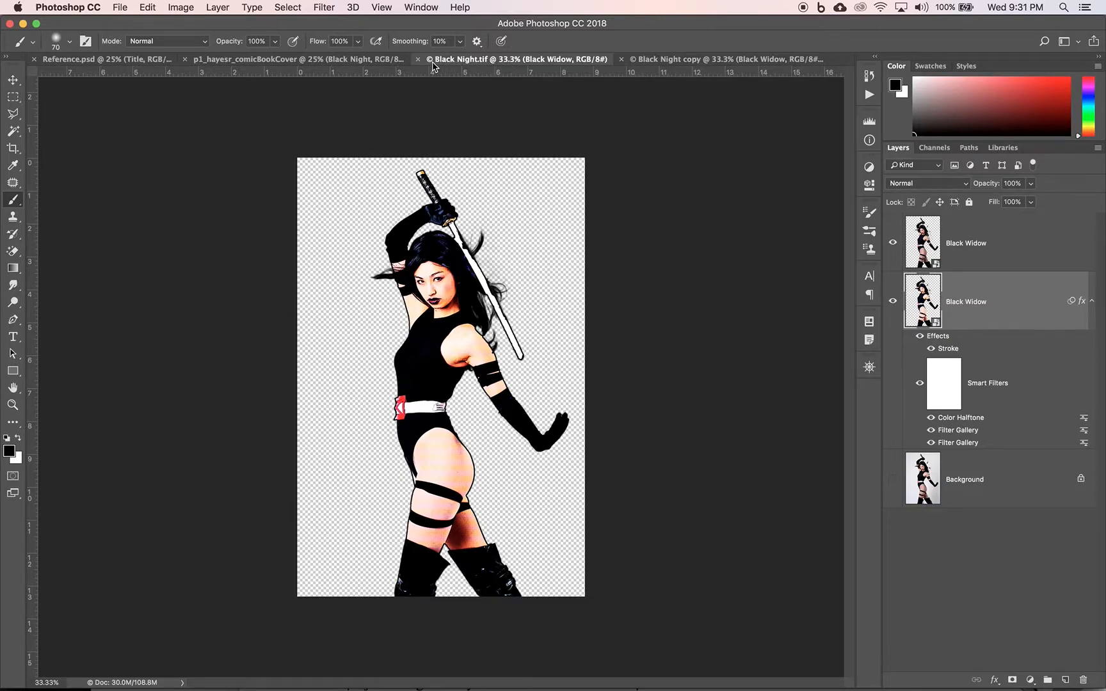
left_click(418, 59)
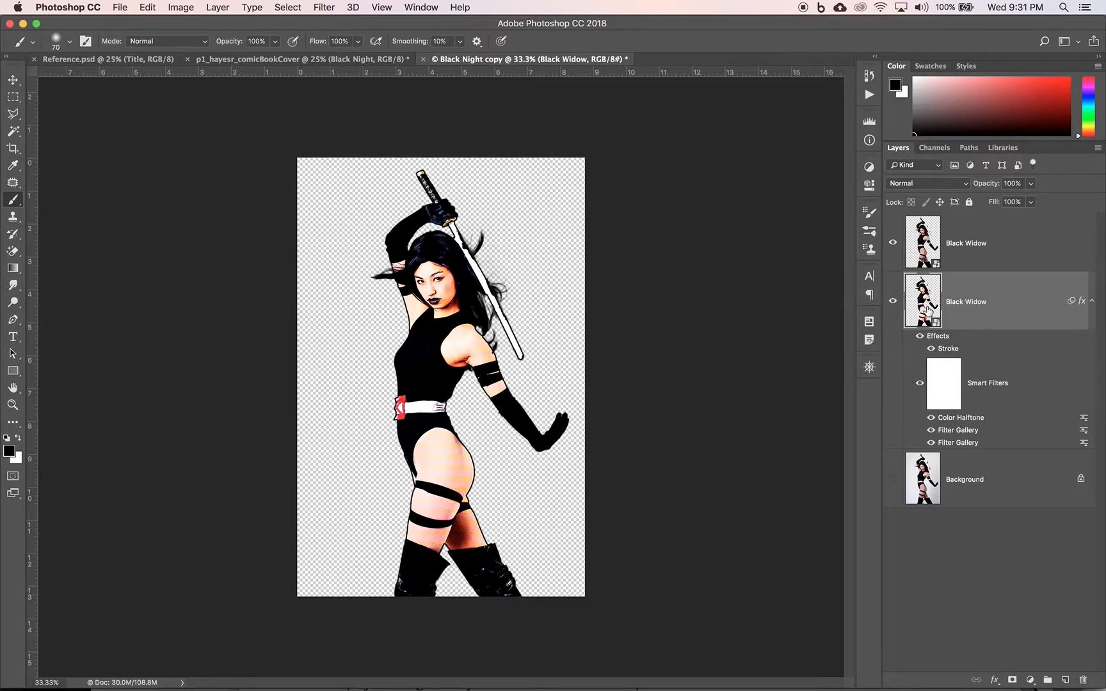
Open the contents of the filtered Black Widow smart object and place chun_li_original_1a_by_jagged_eye-d39vaxq.jpg as an embedded image
double_click(927, 310)
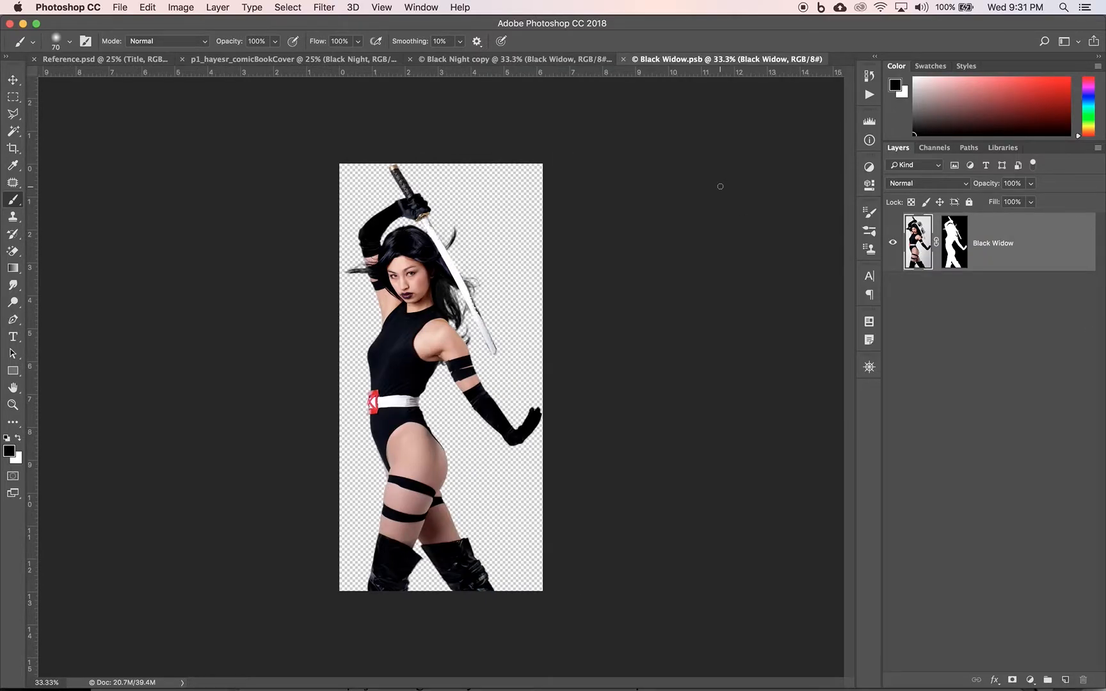
left_click(120, 9)
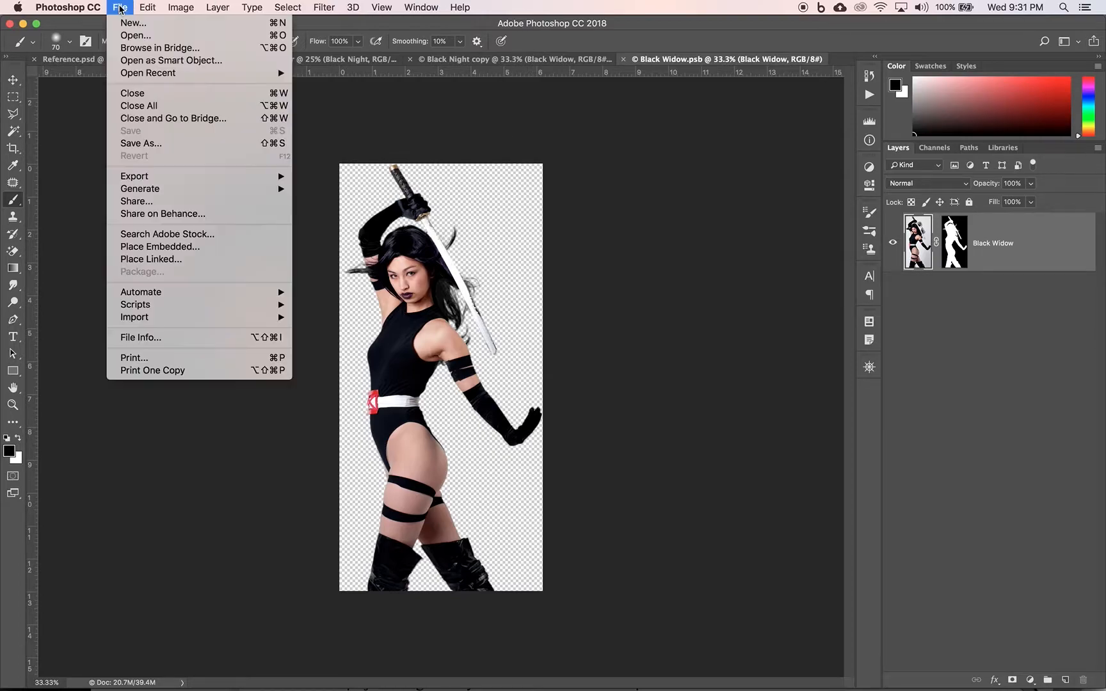
left_click(163, 248)
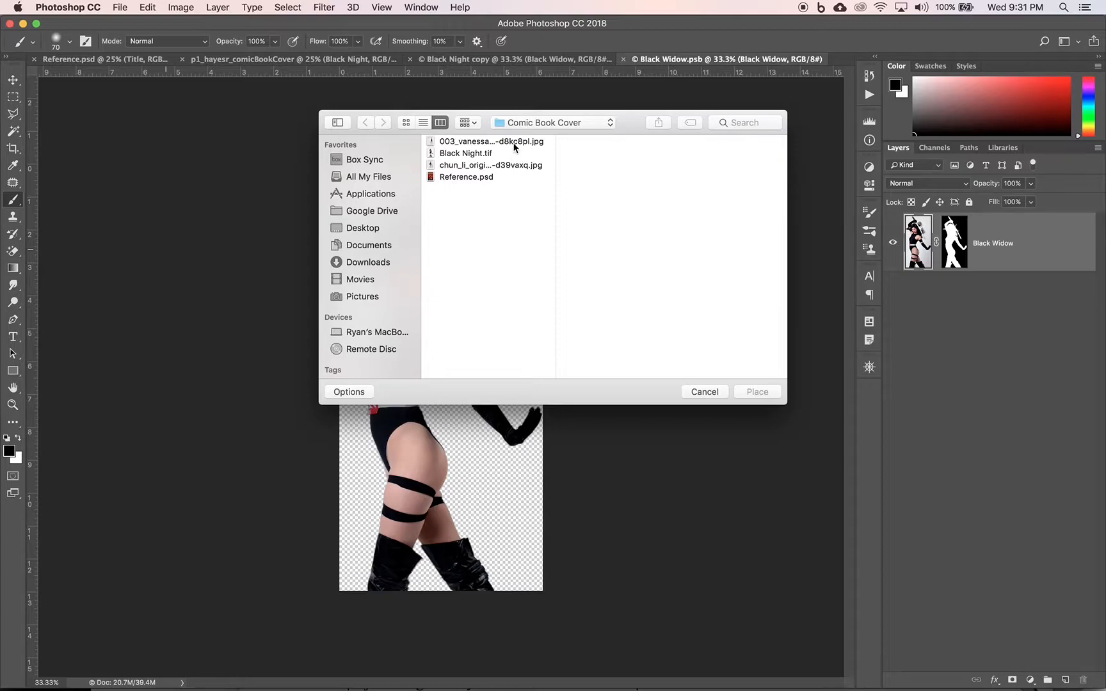
left_click(514, 145)
left_click(521, 165)
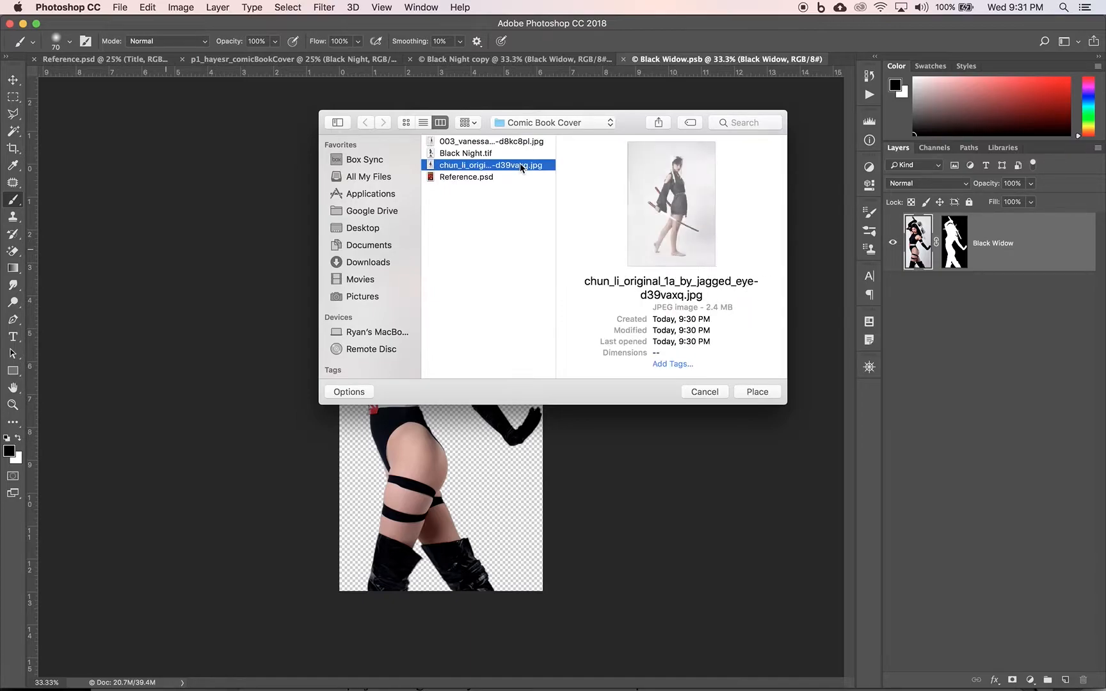
left_click(756, 392)
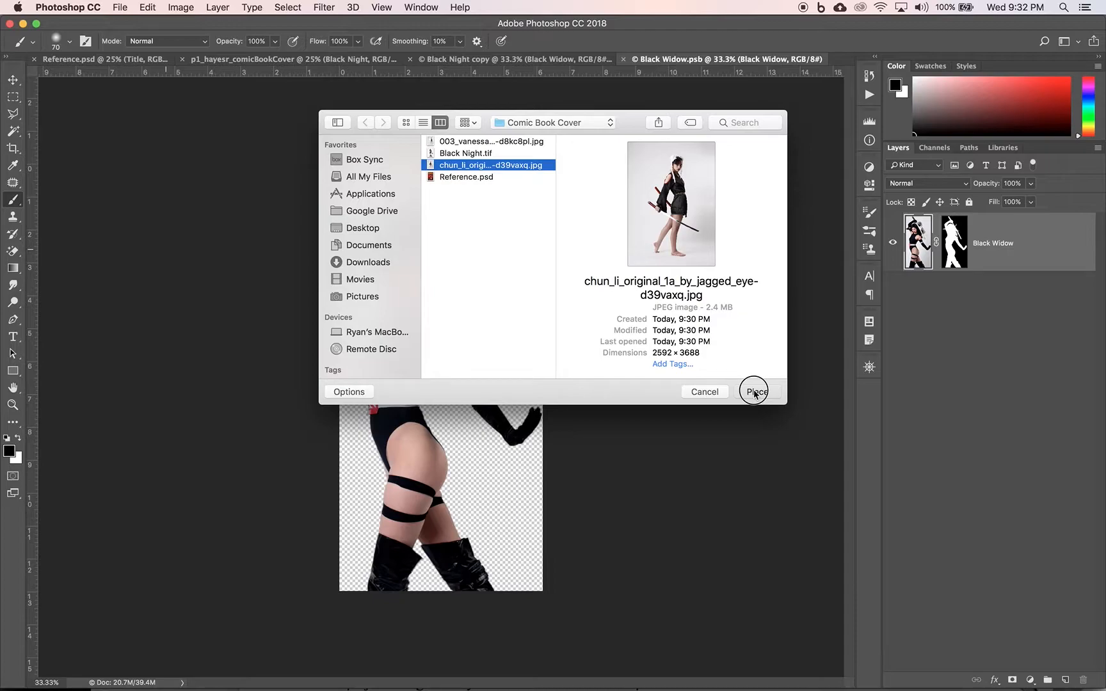
Scale the placed photo to about 85% so it fills the canvas height, with the whole woman and sword inside the canvas
left_click(451, 378)
left_click_drag(451, 378, 450, 312)
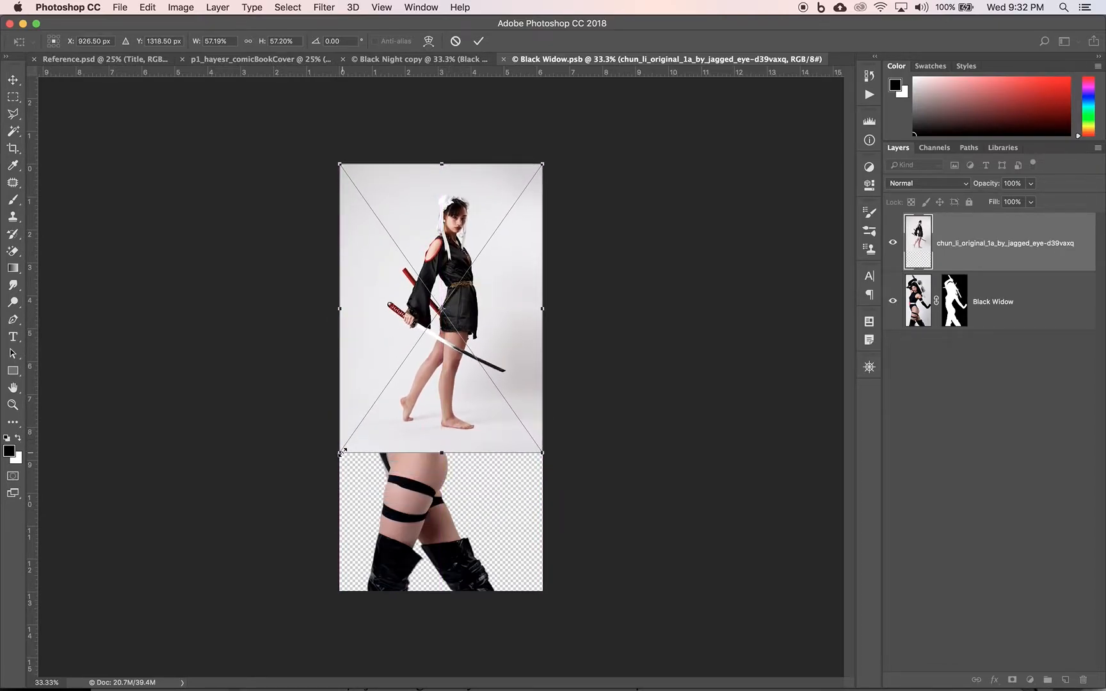
left_click_drag(340, 452, 273, 610)
left_click_drag(383, 540, 421, 540)
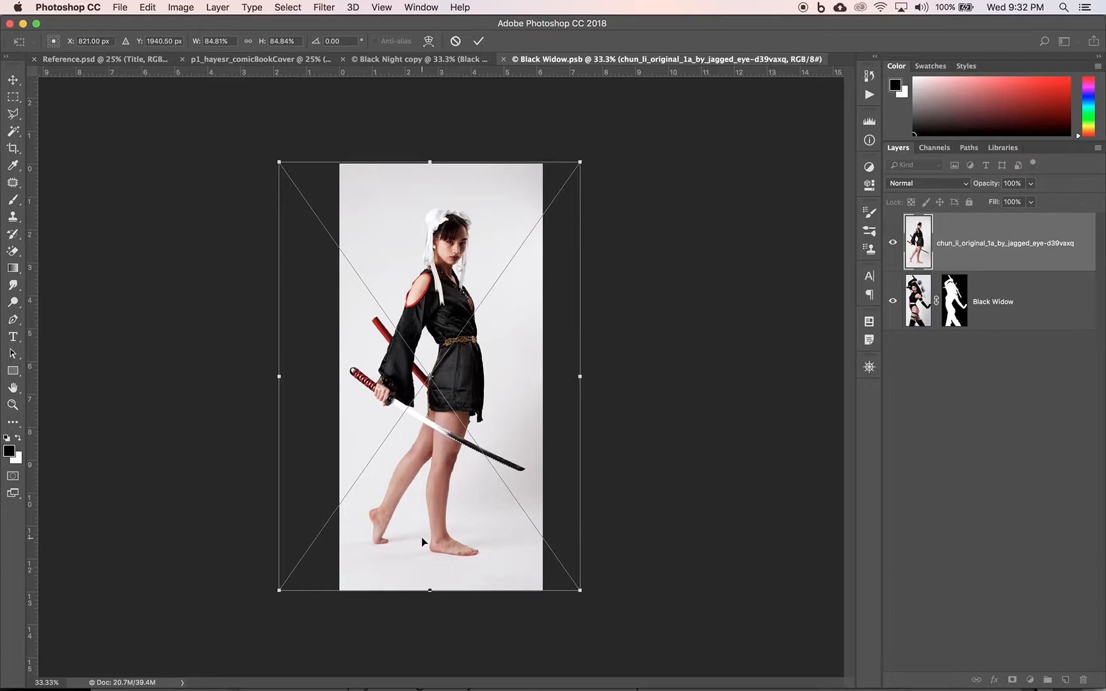
key("Return")
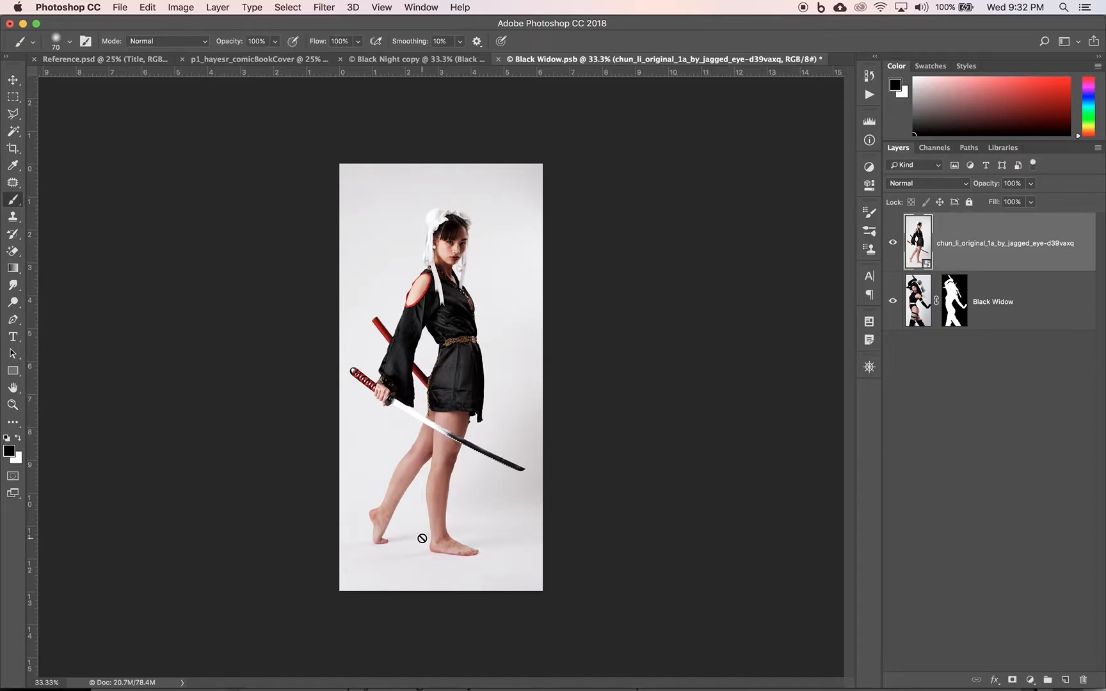
Delete the old Black Widow layer and rename the placed photo's layer to Sidekick
left_click(1026, 303)
left_click(1083, 680)
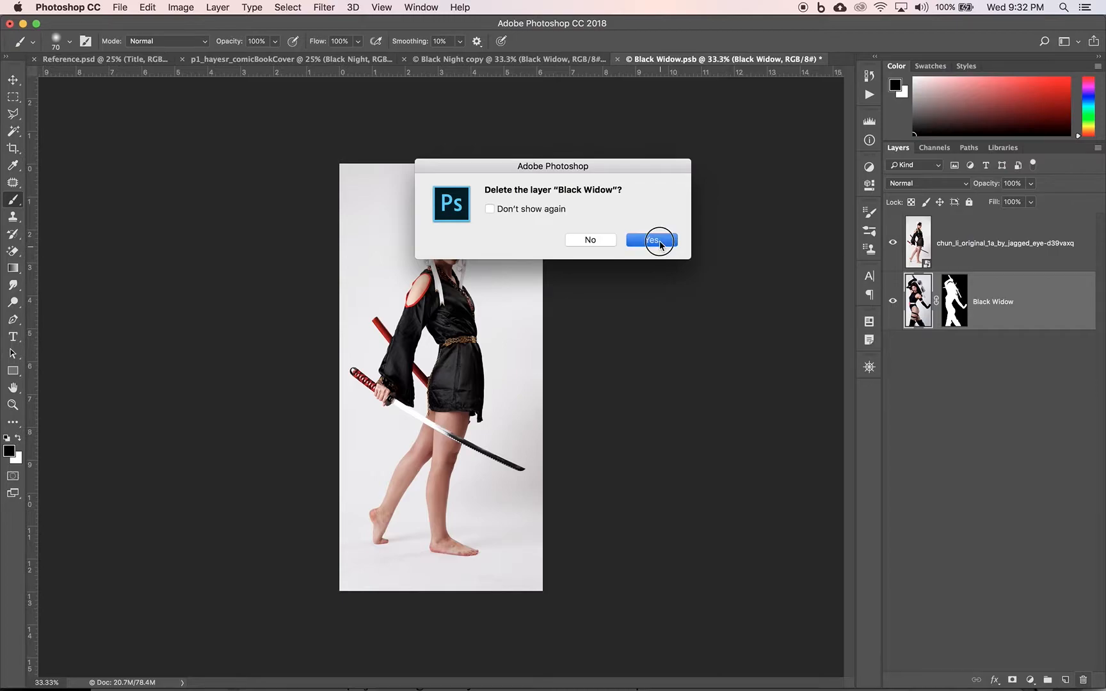
left_click(659, 243)
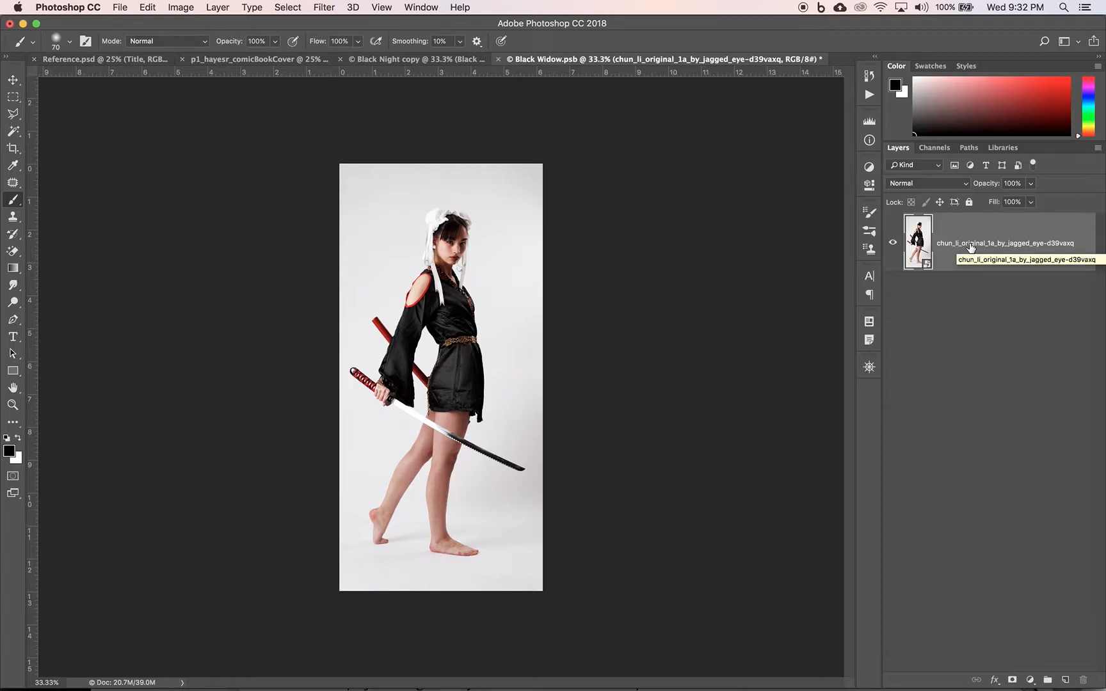
double_click(971, 244)
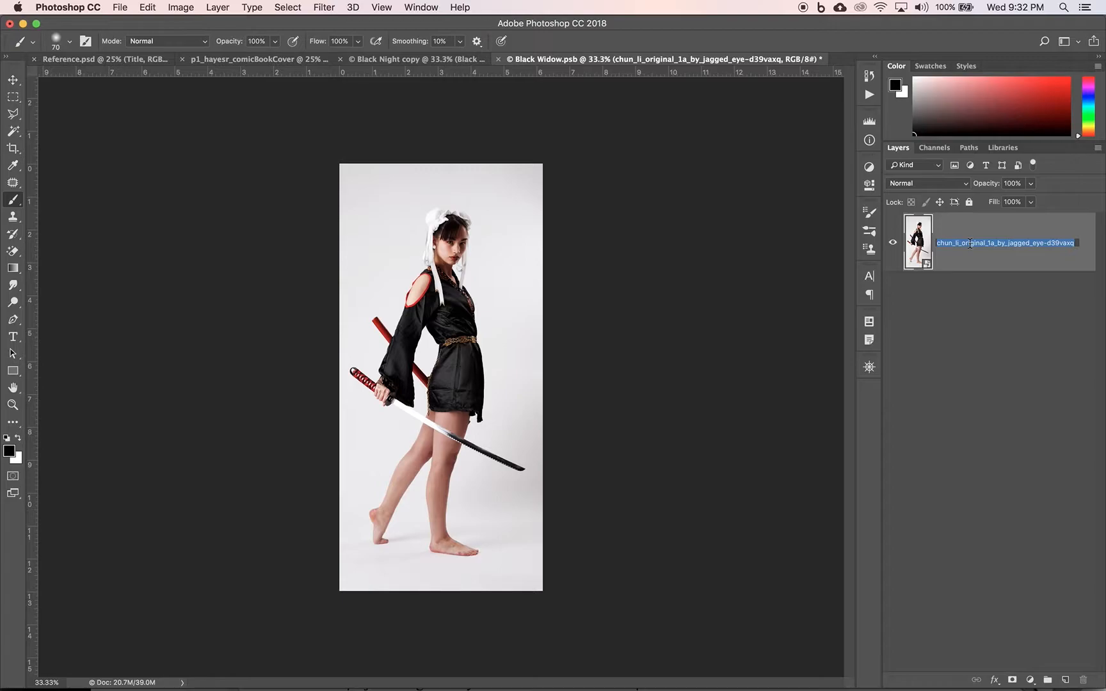
type("Sidekick")
key("Return")
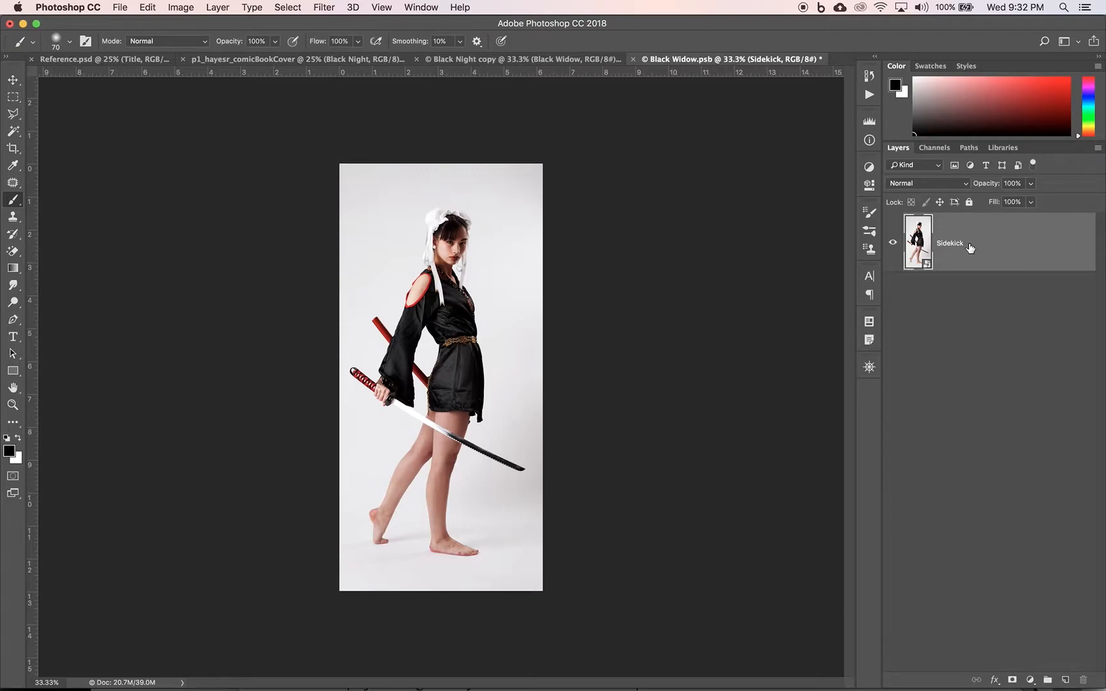
Enter Select and Mask on the Sidekick layer and select the woman automatically with Select Subject
left_click(13, 97)
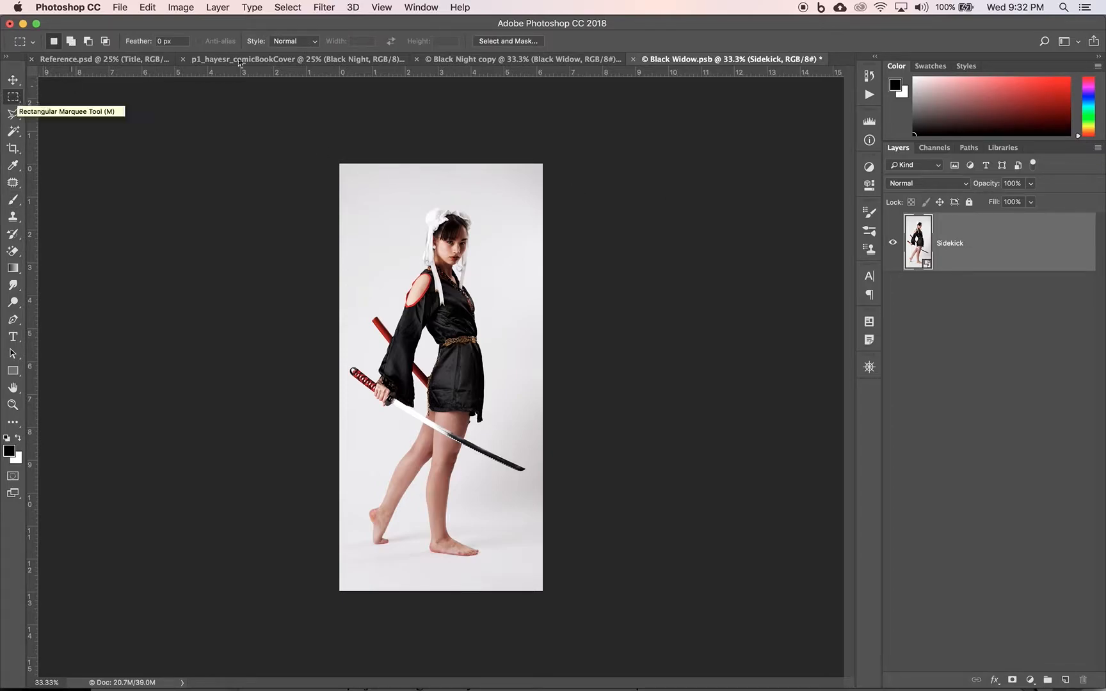
left_click(517, 44)
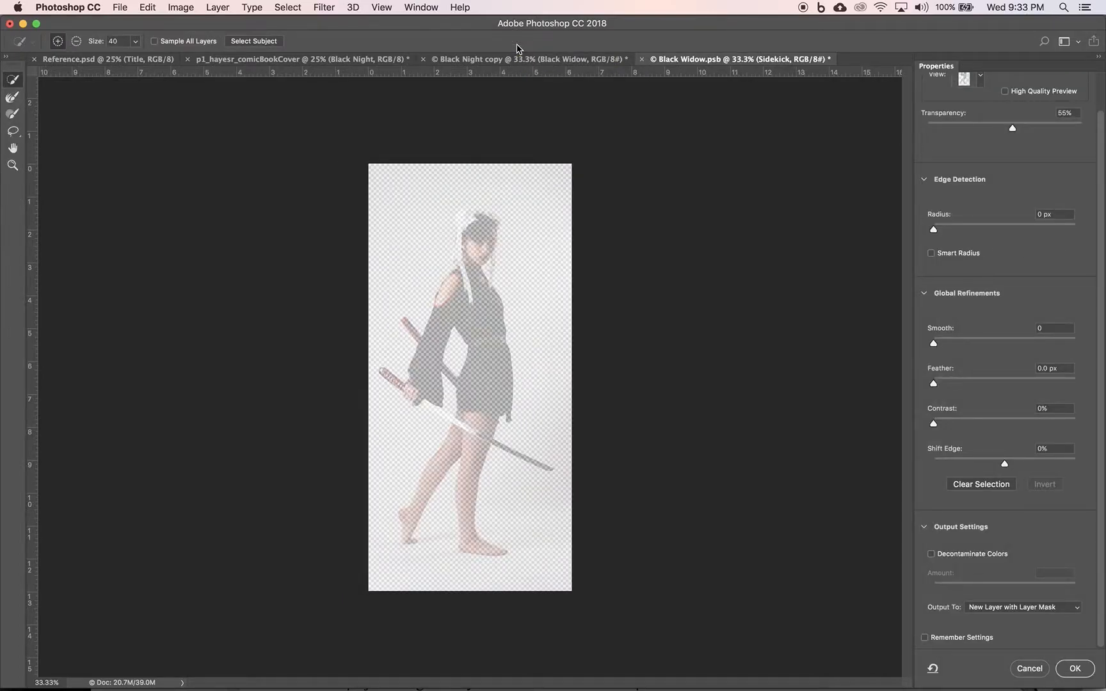
left_click(253, 41)
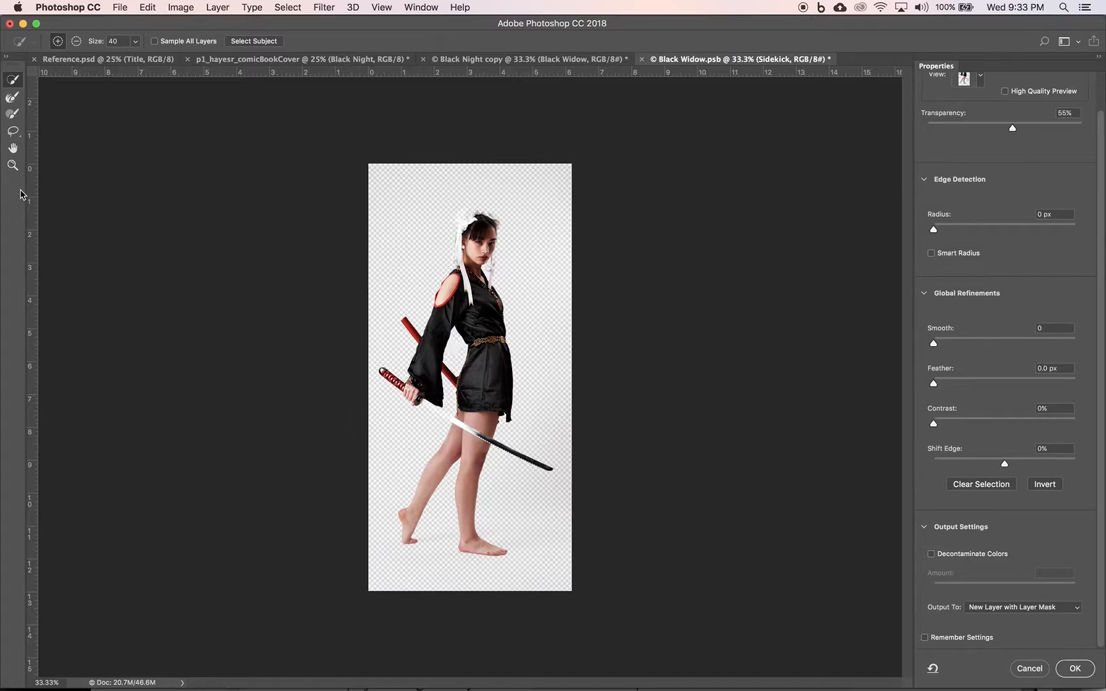
Subtract the background gaps between the woman's sleeve and her dress from the selection with the Quick Selection tool
key("super+0")
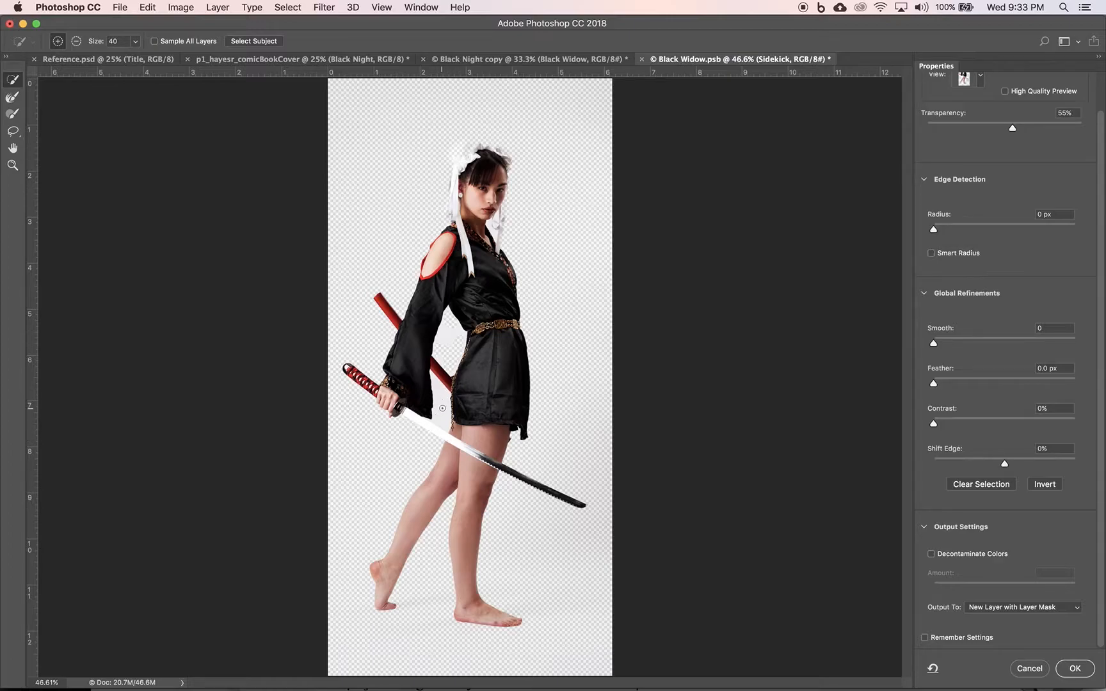
key("alt")
left_click(443, 408, "alt")
key("alt")
left_click(449, 341, "alt")
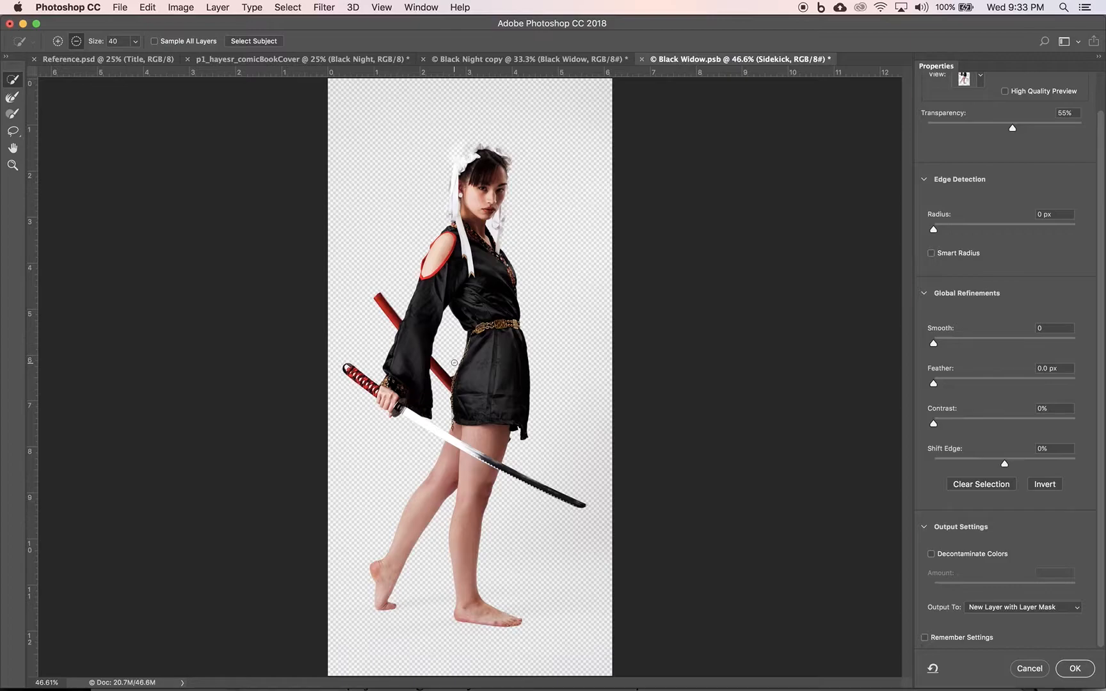
Preview the selection on black and refine its edges behind the front knee and at the raised heel with the Refine Edge Brush
key("alt")
key("alt")
left_click(983, 79)
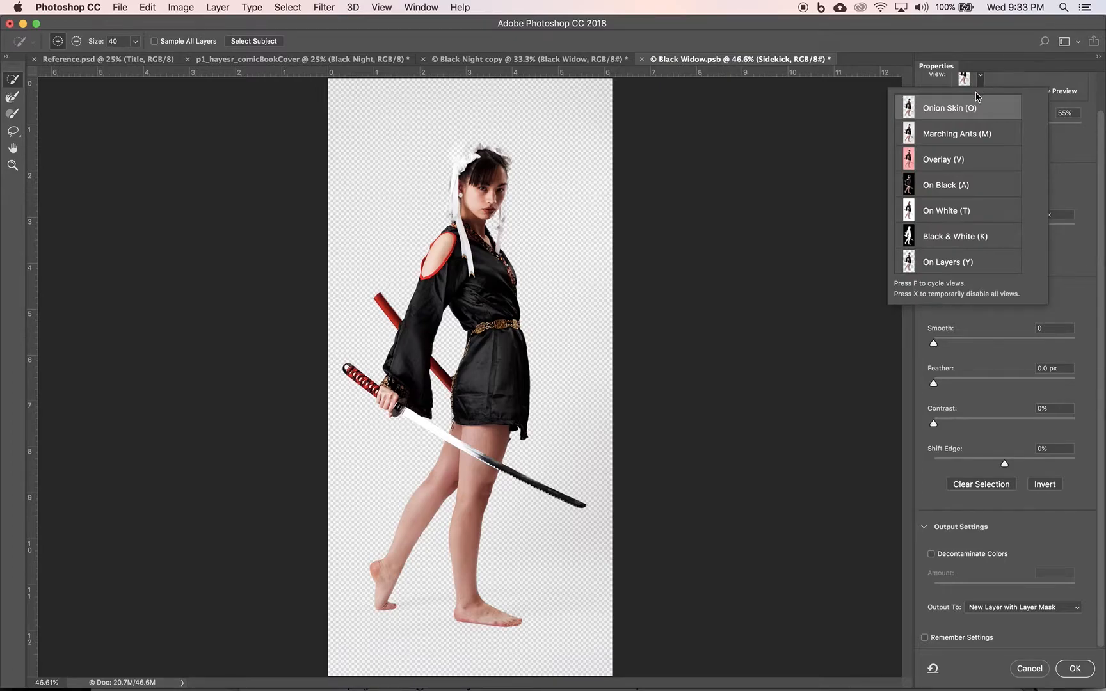
left_click(949, 185)
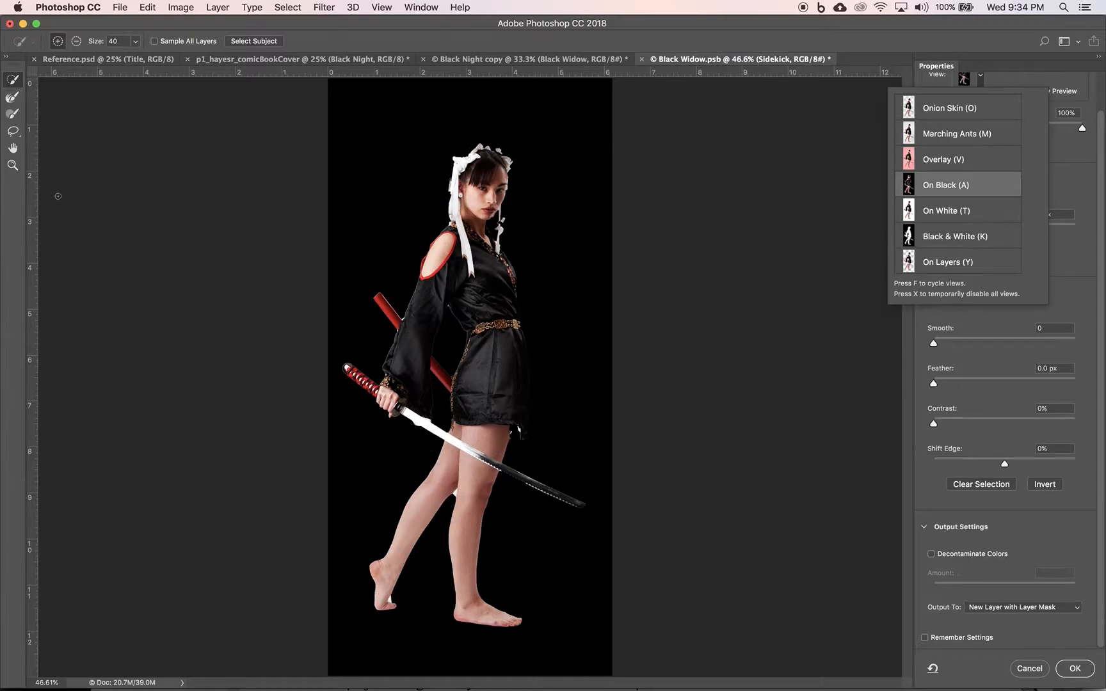
left_click(13, 98)
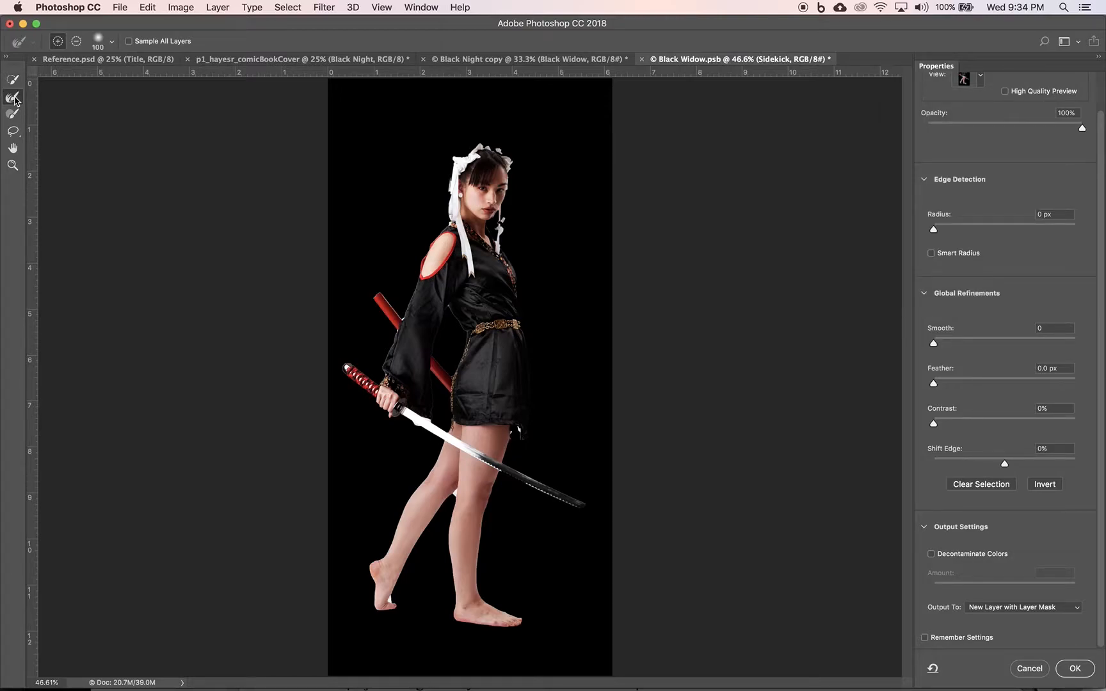
left_click_drag(450, 495, 460, 481)
left_click_drag(389, 603, 390, 596)
Feather the selection 1.6 px, decontaminate its colors at 100%, and output it to a new layer with a layer mask
left_click_drag(934, 385, 947, 387)
left_click(932, 554)
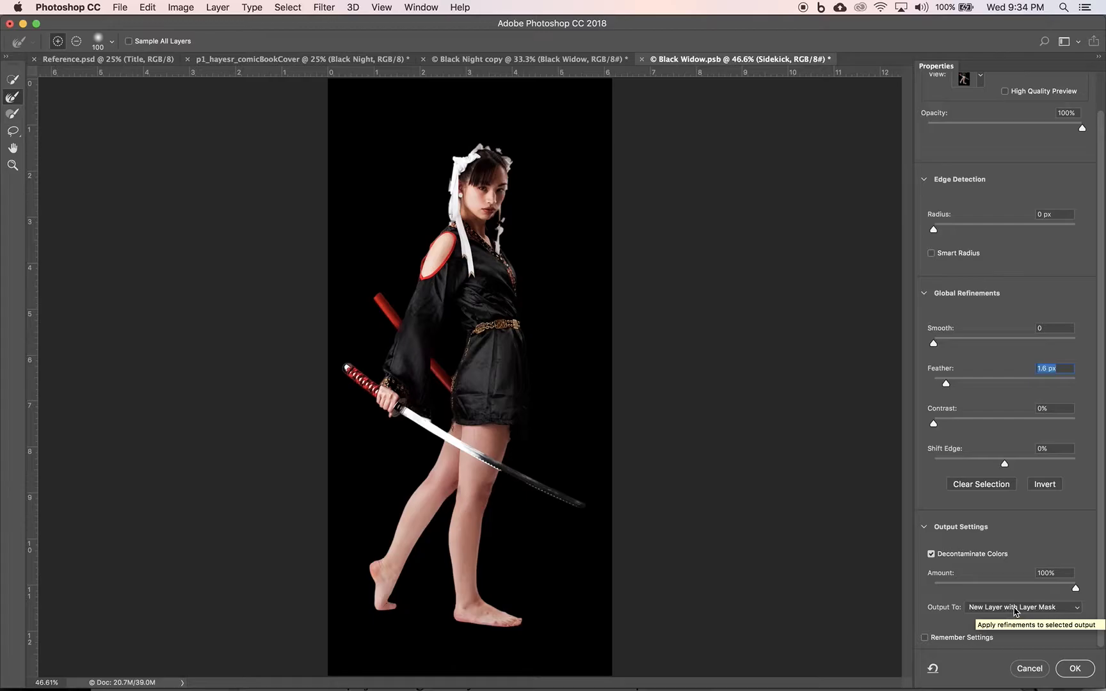
left_click(1075, 669)
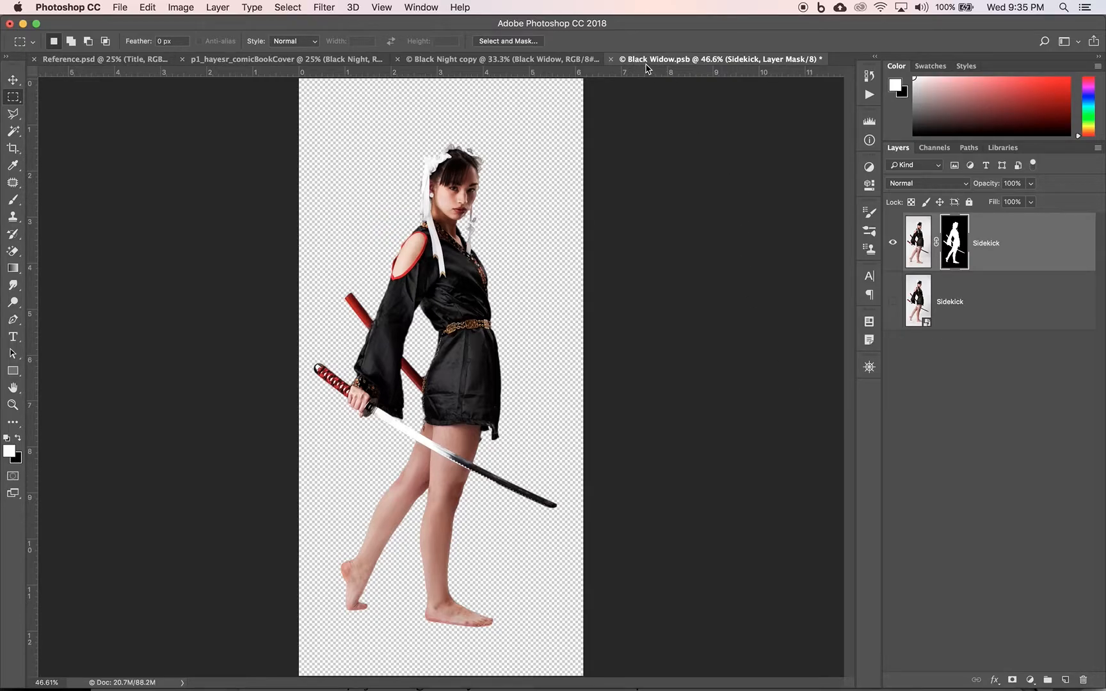
Save the edited Black Widow.psb smart object contents and close them so the Black Night copy updates
left_click(611, 61)
left_click(661, 240)
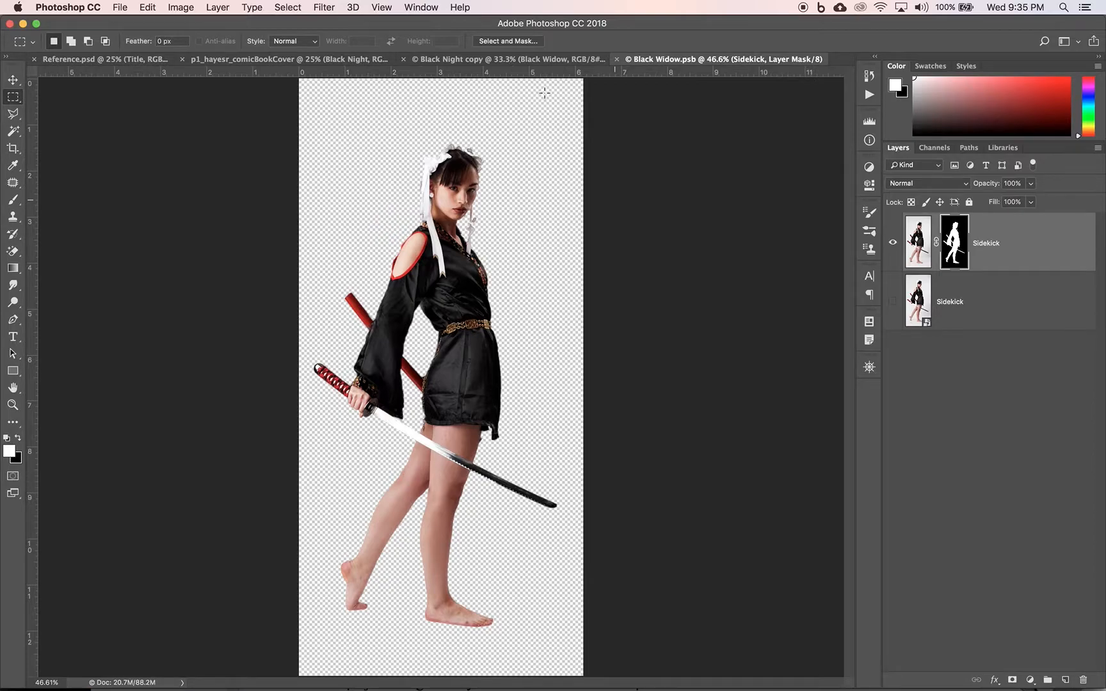
key("super+w")
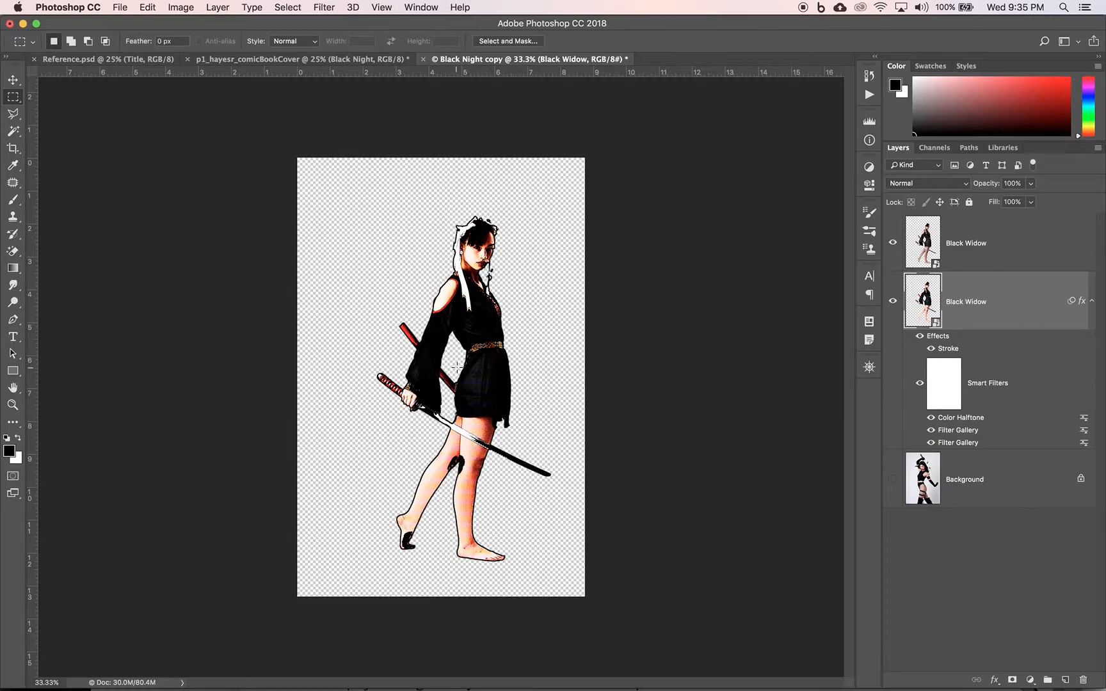
Save the Black Night copy as Sidekick.tif in TIFF format with layers and LZW compression, and close it
key("super+shift+s")
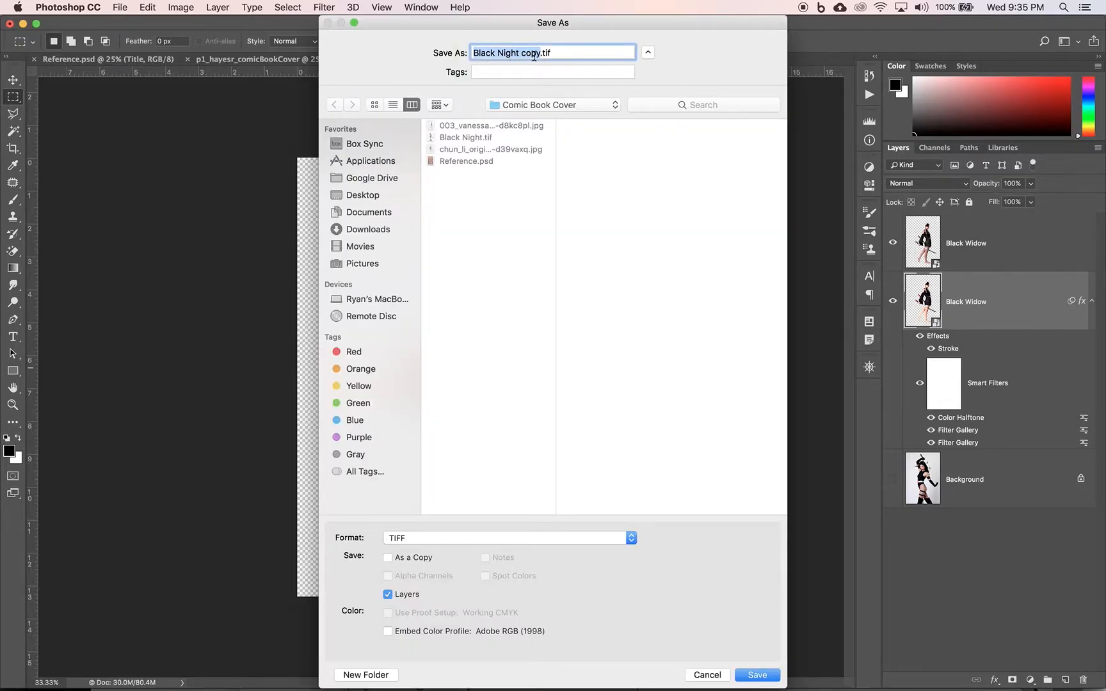
type("Sidekick")
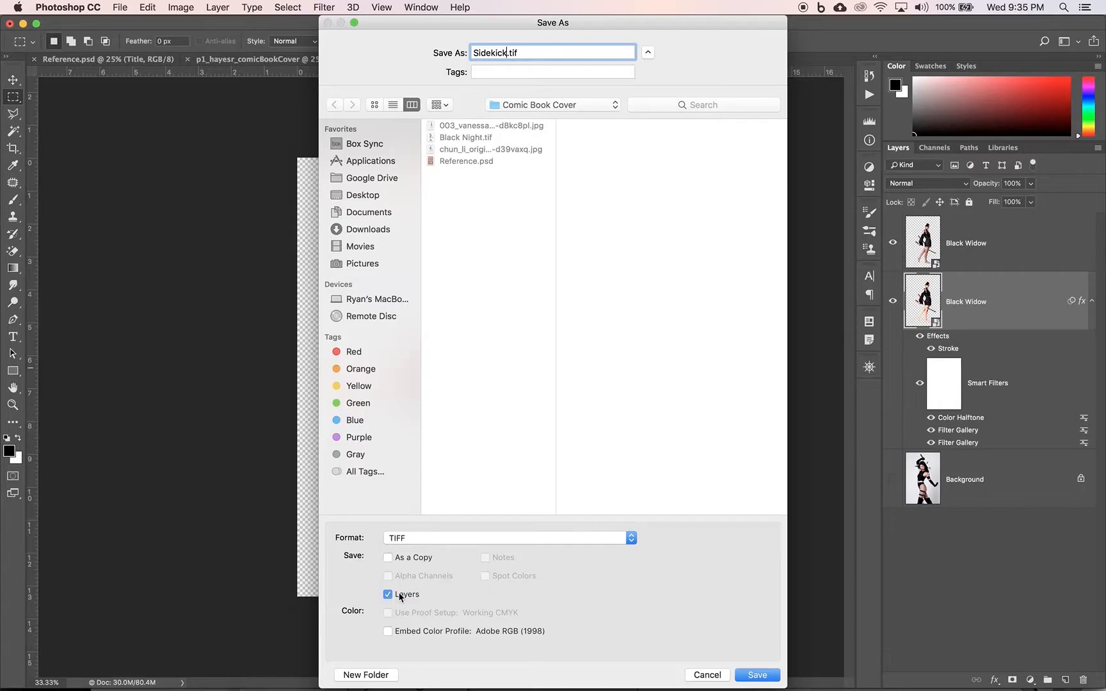
left_click(755, 679)
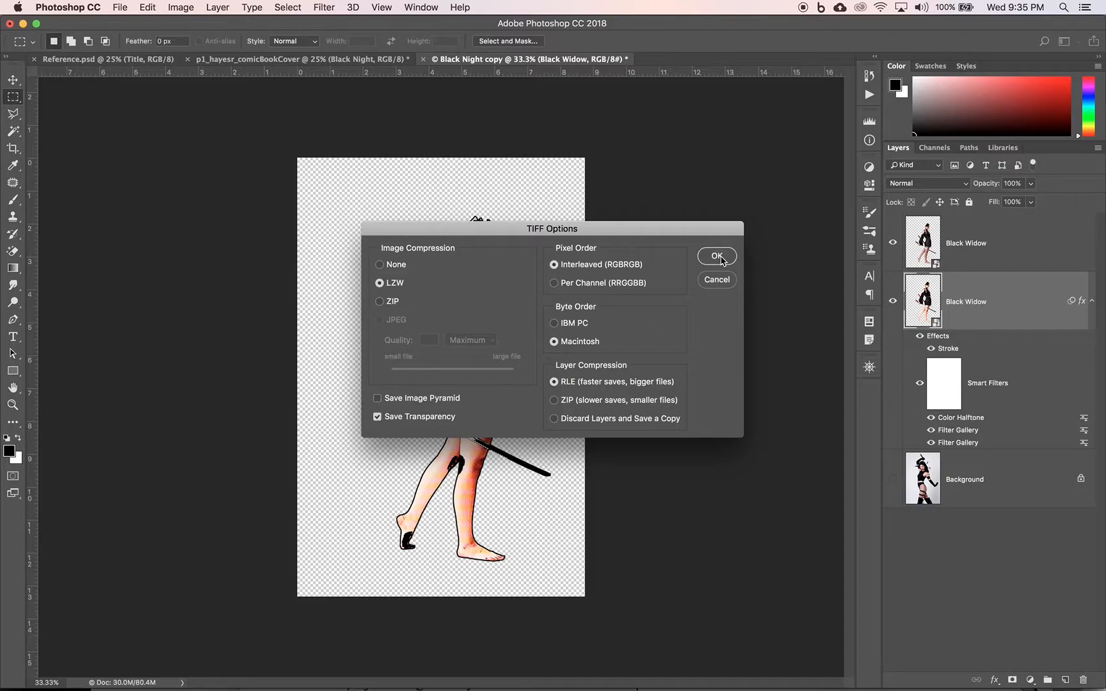
left_click(717, 256)
left_click(424, 60)
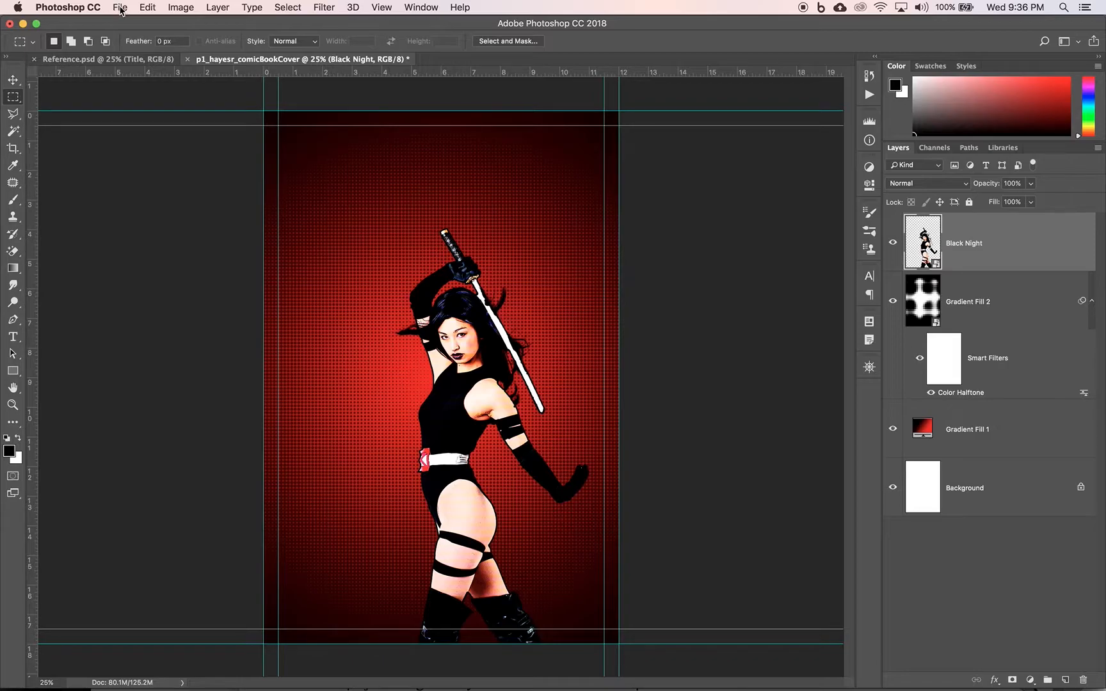
Place Sidekick.tif as an embedded object in the comic book cover document
left_click(120, 9)
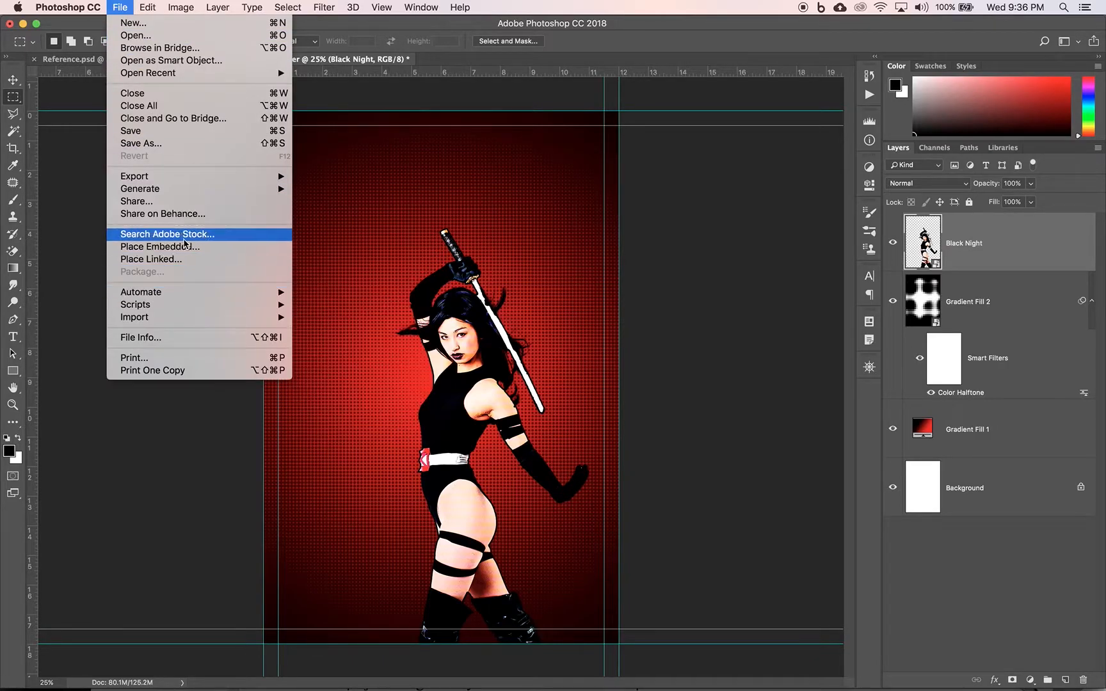
left_click(183, 251)
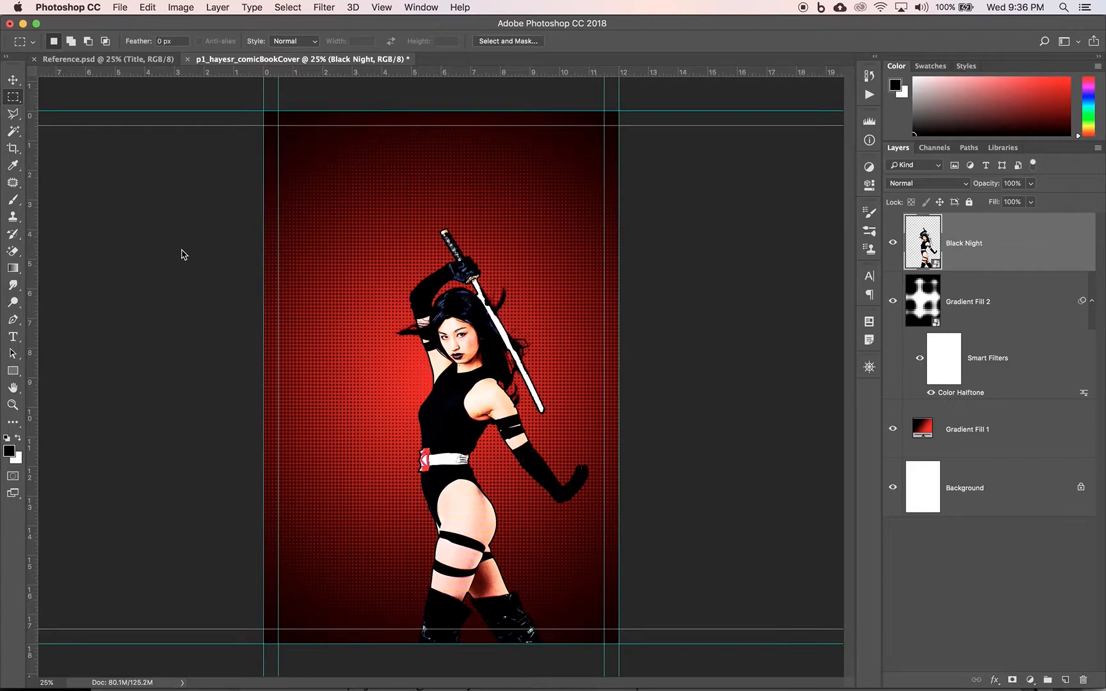
left_click(462, 188)
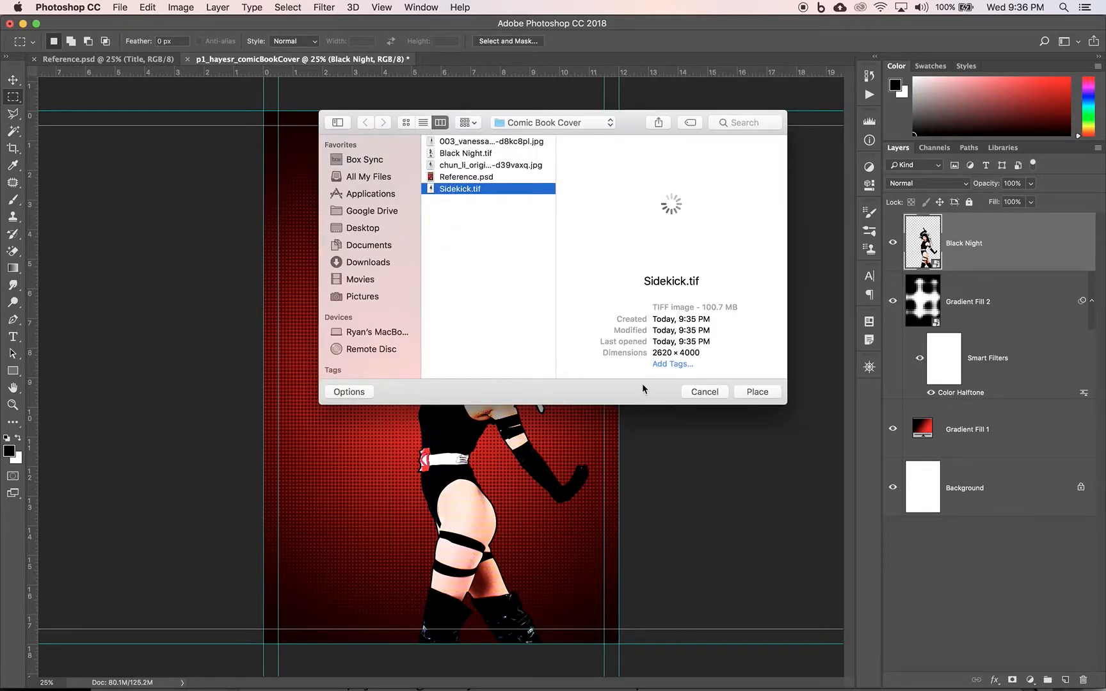
left_click(766, 395)
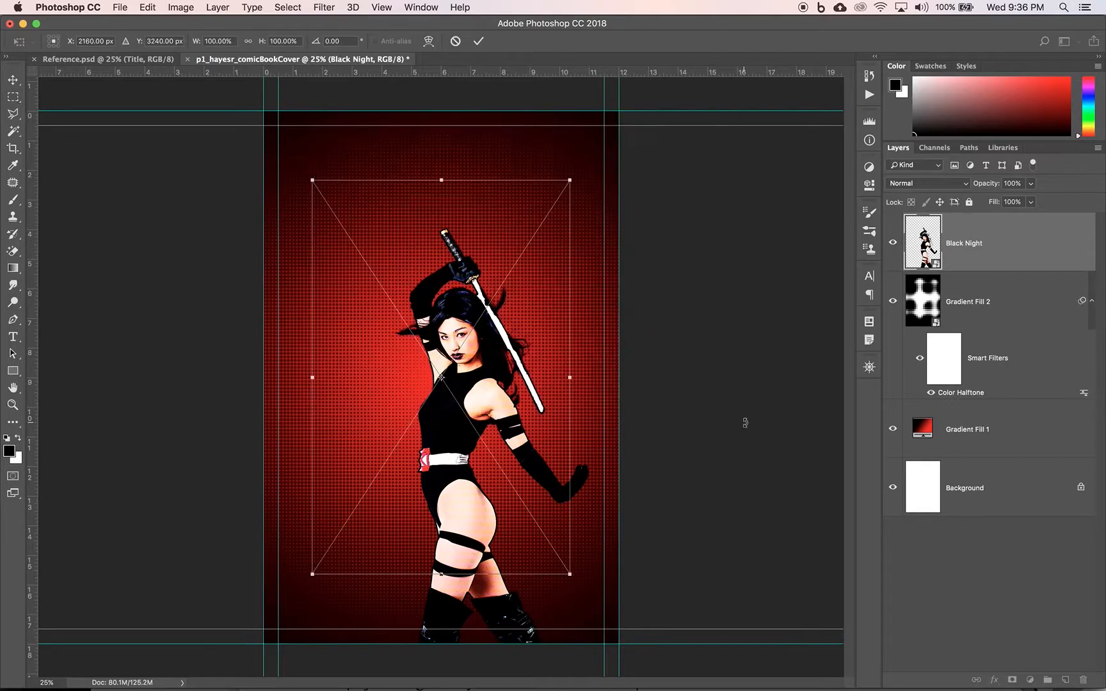
Scale down the placed sidekick and position her in the cover's lower left corner, beside Black Night's legs
left_click_drag(474, 368, 377, 455)
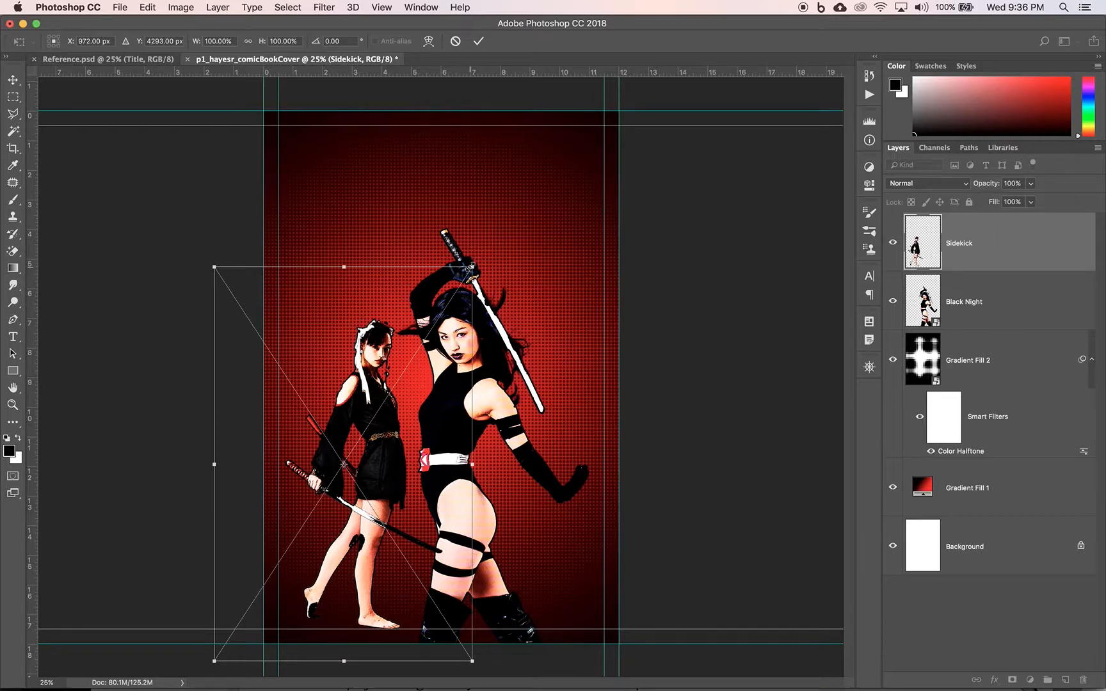
left_click_drag(472, 266, 419, 346)
left_click_drag(355, 496, 365, 494)
key("Return")
key("m")
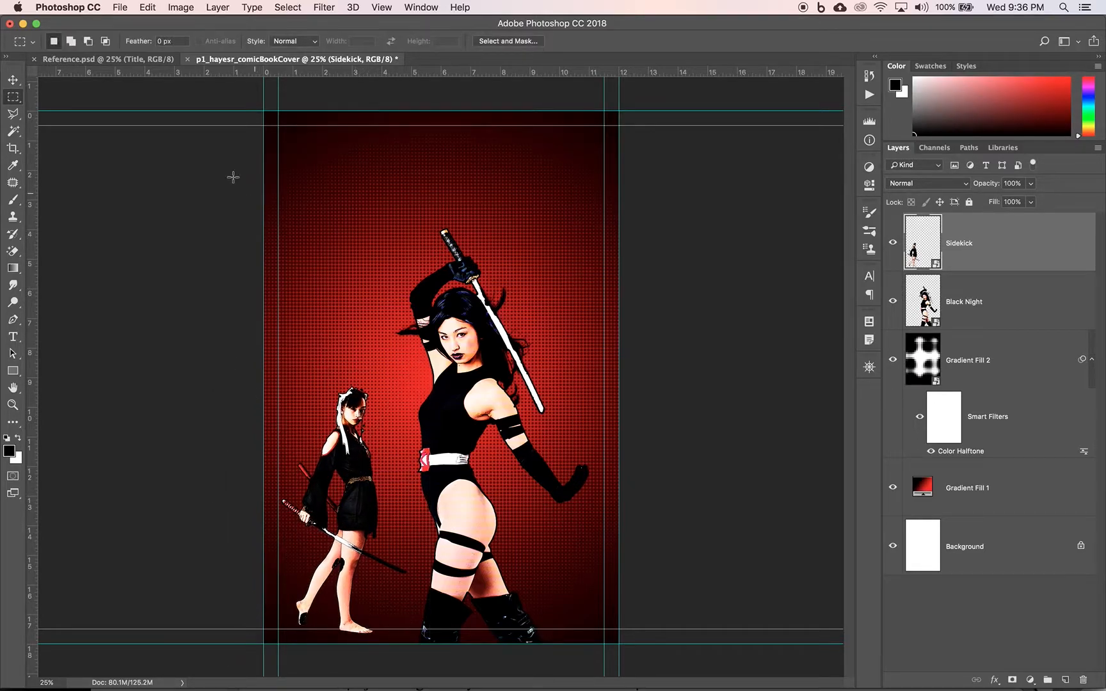
Check the figure layout in Reference.psd and shift the Black Night figure slightly to the right on the cover
left_click(109, 60)
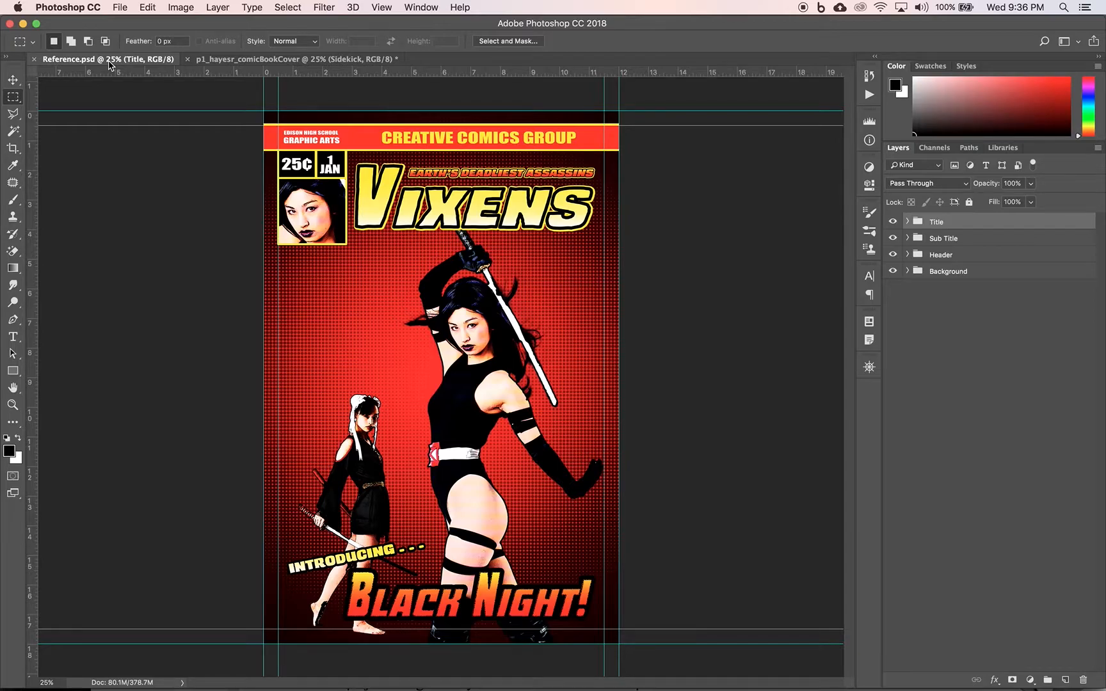
left_click(234, 60)
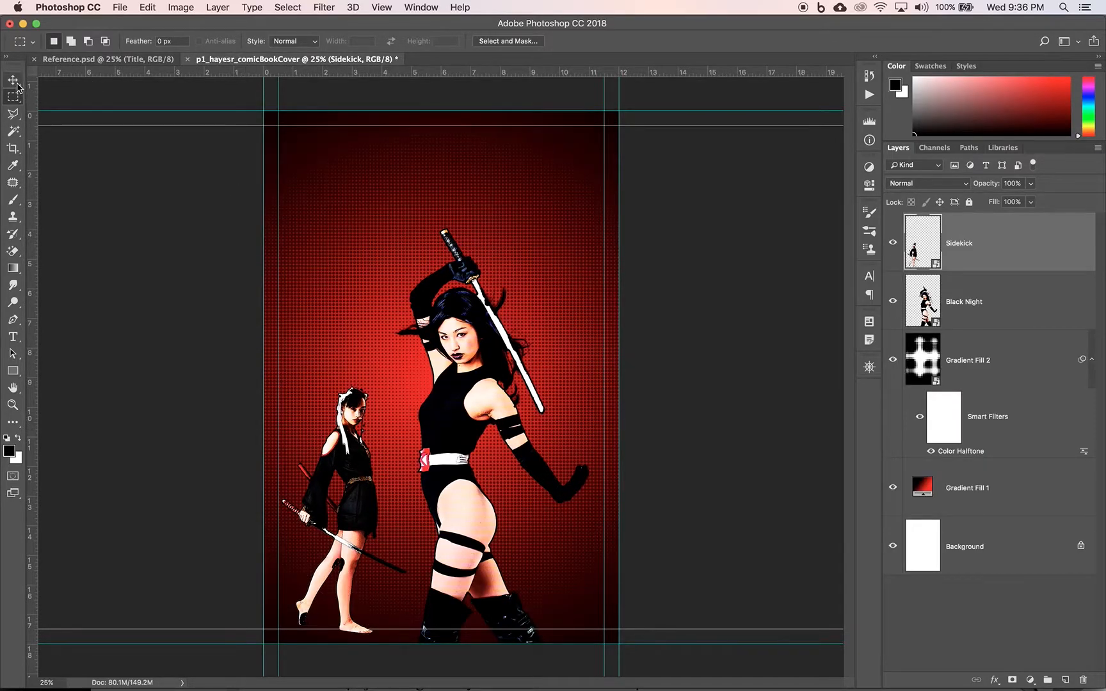
left_click(16, 83)
left_click(975, 301)
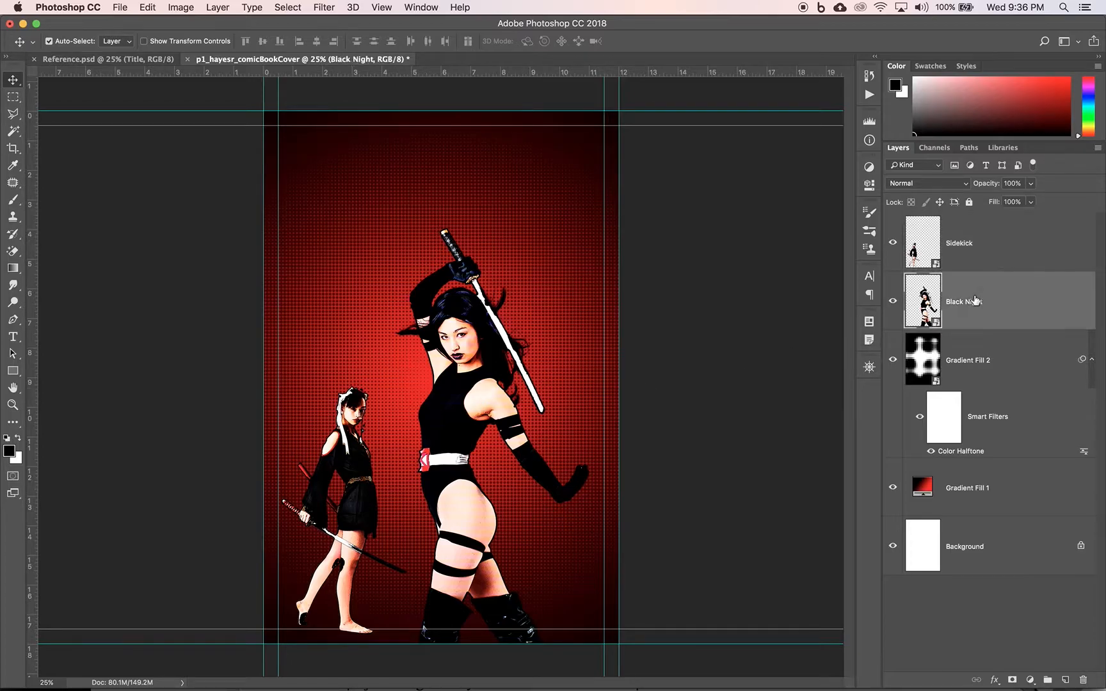
left_click(447, 428)
left_click_drag(446, 428, 457, 431)
Compare the cover with Reference.psd again and shift the Sidekick figure slightly to the right
left_click(155, 63)
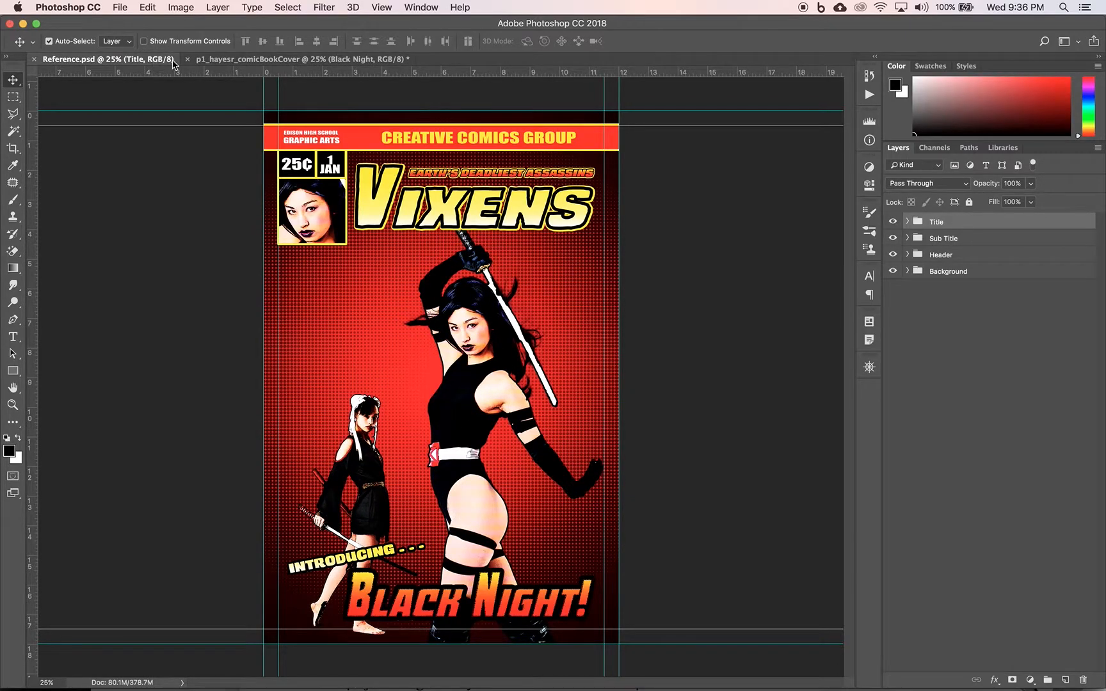
left_click(253, 60)
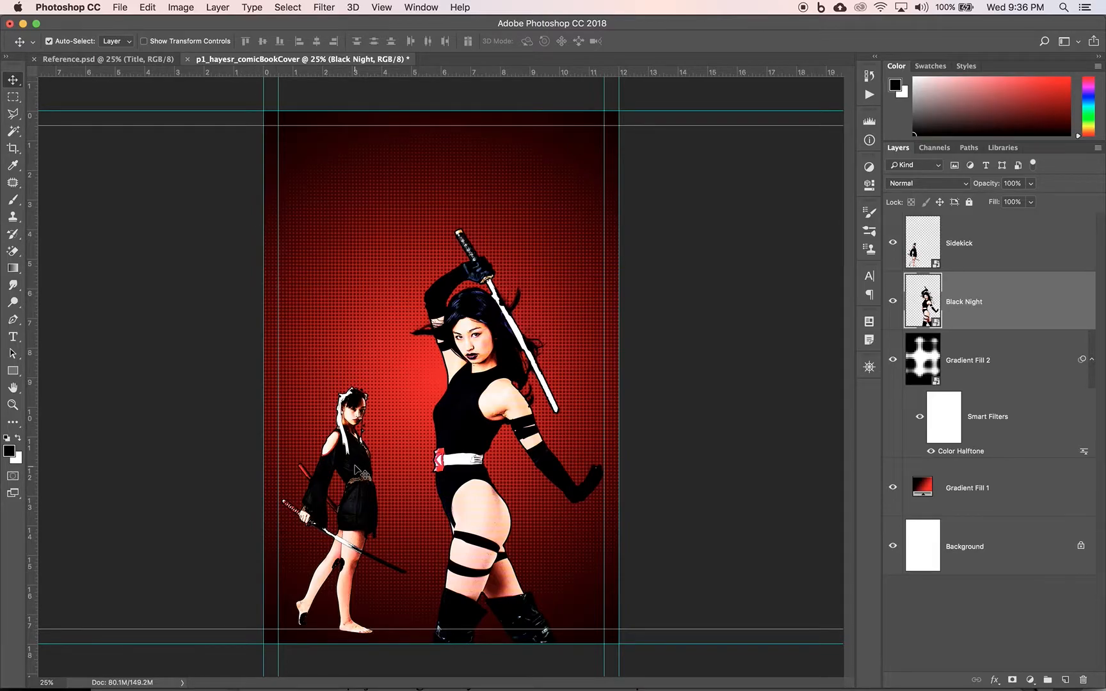
left_click(360, 490)
left_click_drag(360, 491, 368, 492)
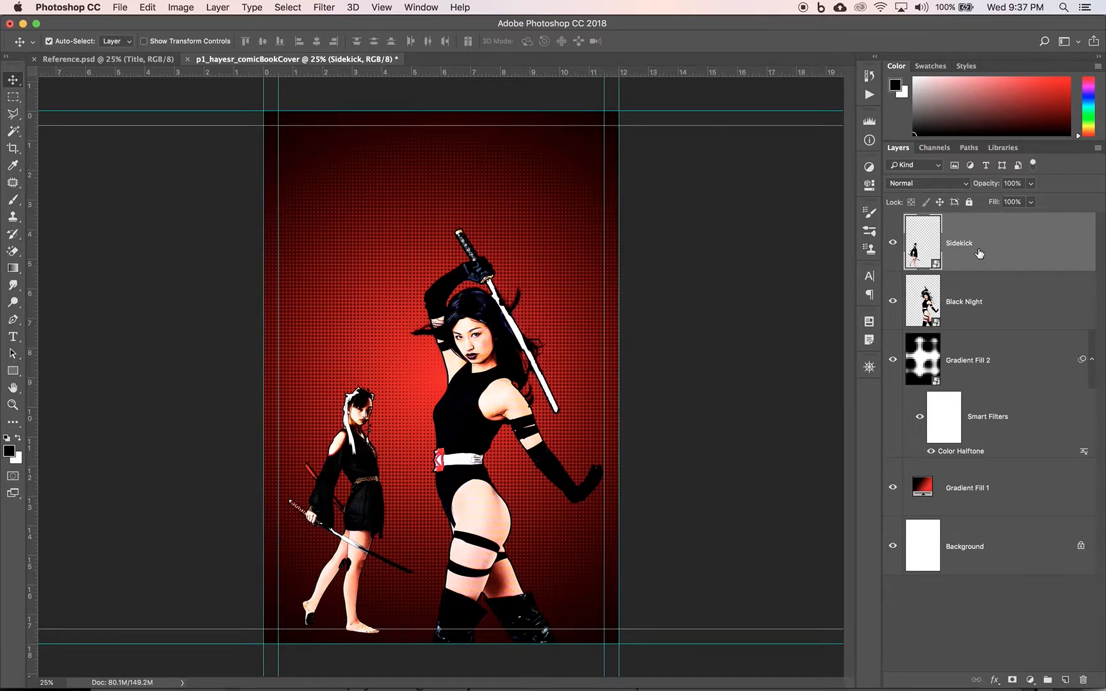
Group the Sidekick, Black Night, Gradient Fill 2 and Gradient Fill 1 layers, and name the group Background
left_click(1021, 501, "shift")
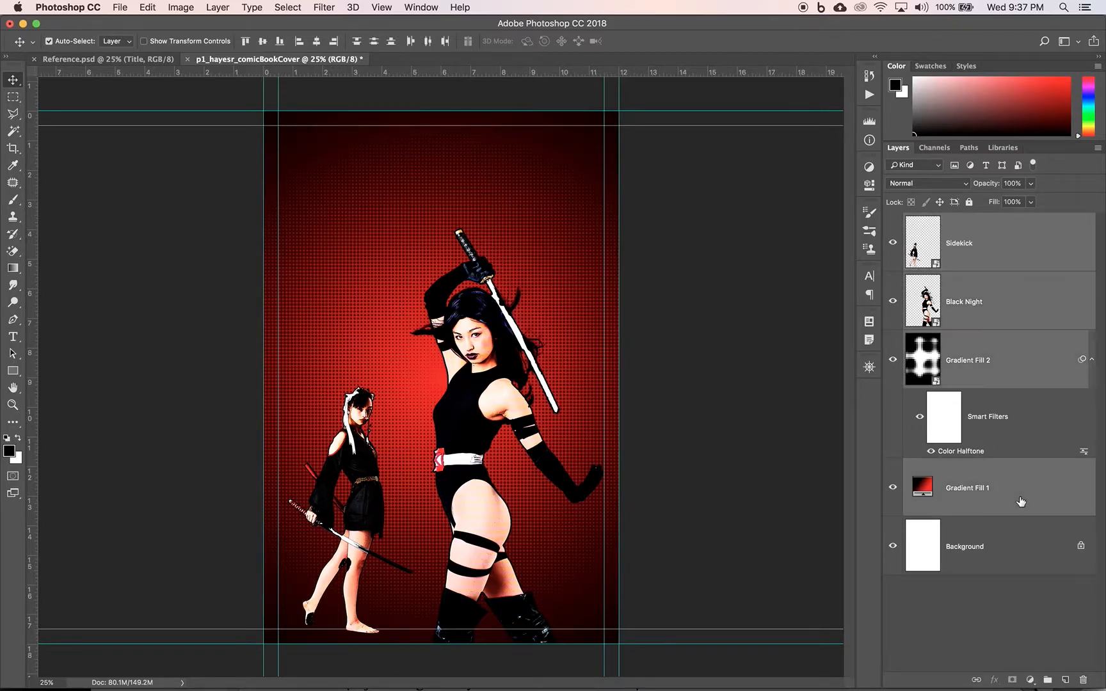
left_click(1048, 681)
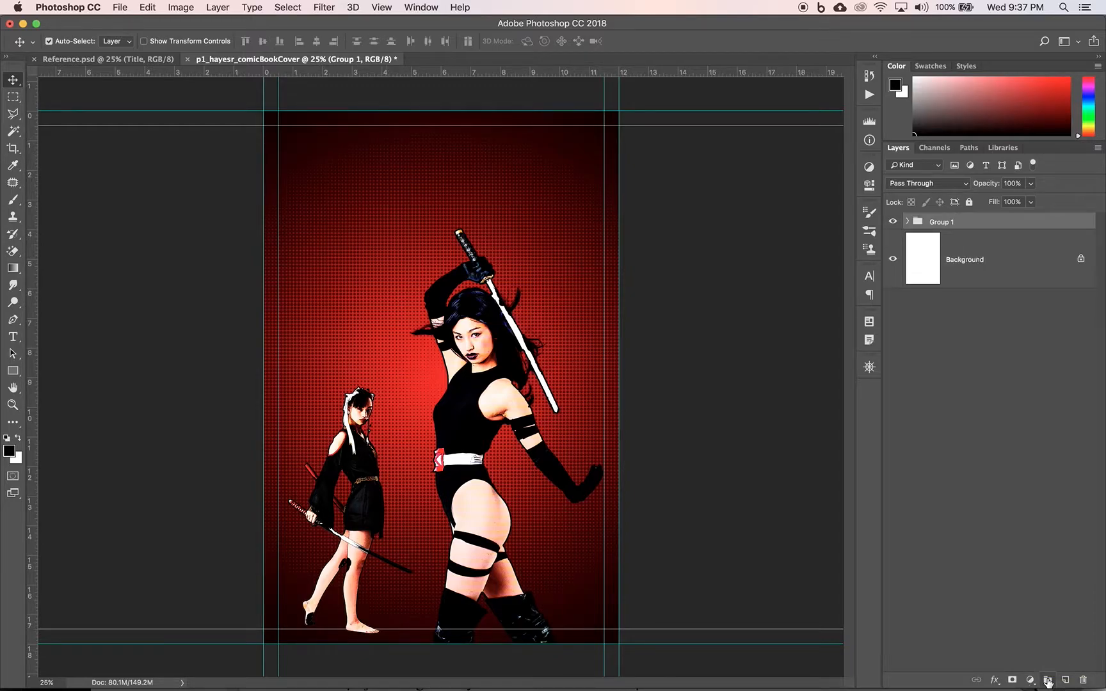
double_click(945, 223)
type("Background")
key("Return")
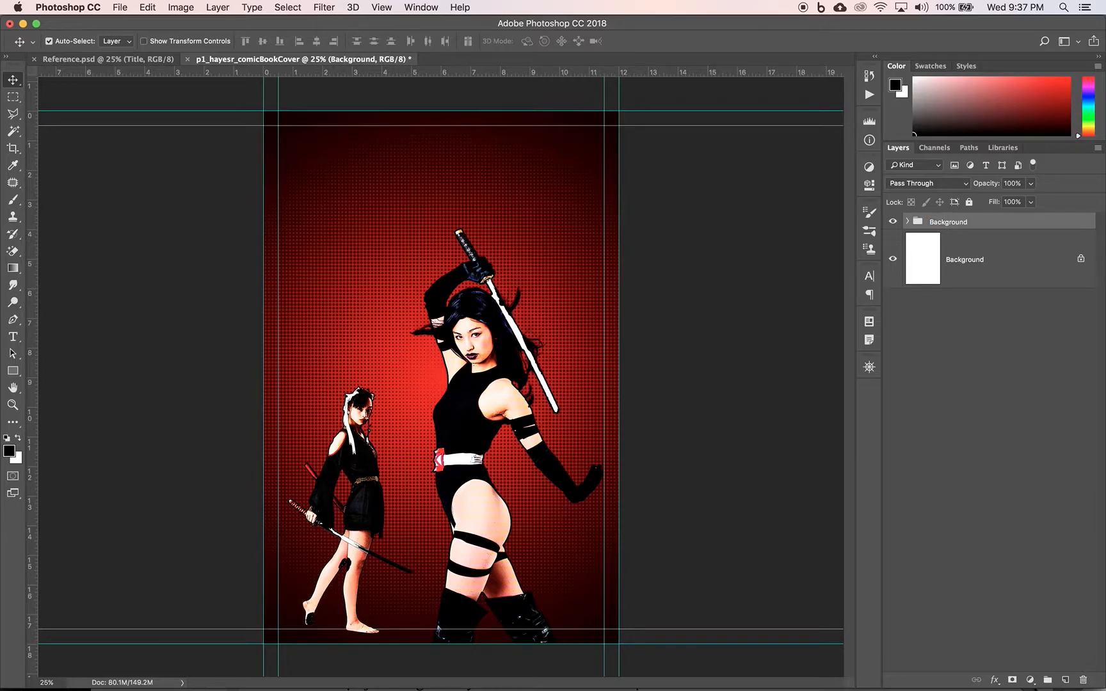
Delete the locked white Background layer beneath the group
left_click(1012, 264)
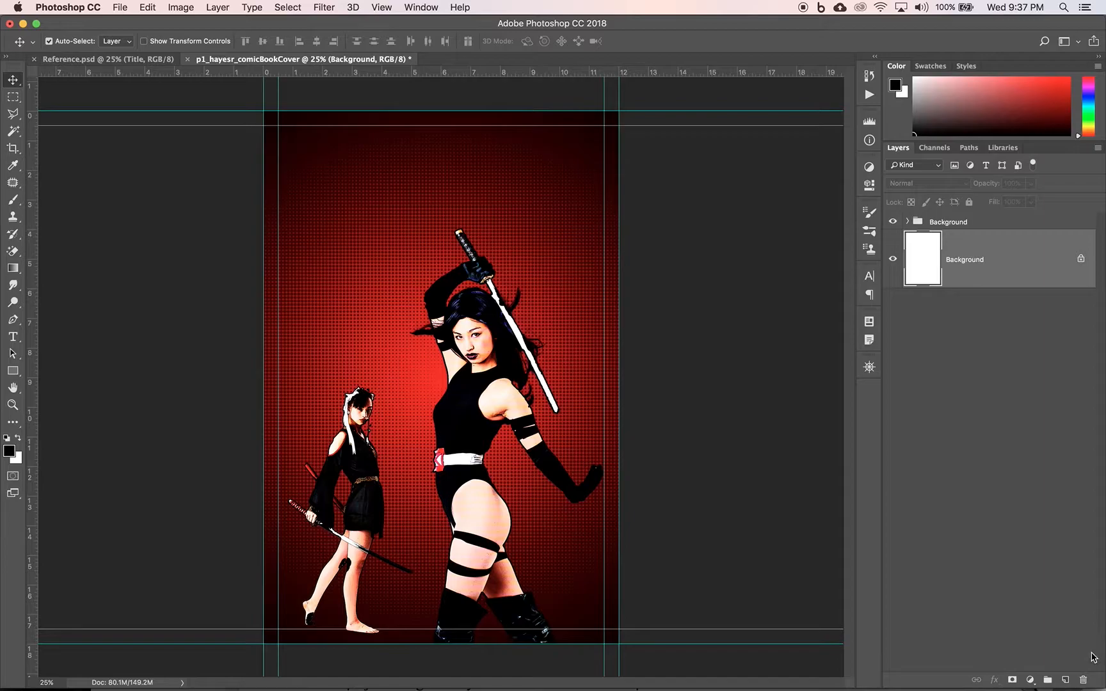
left_click(1083, 680)
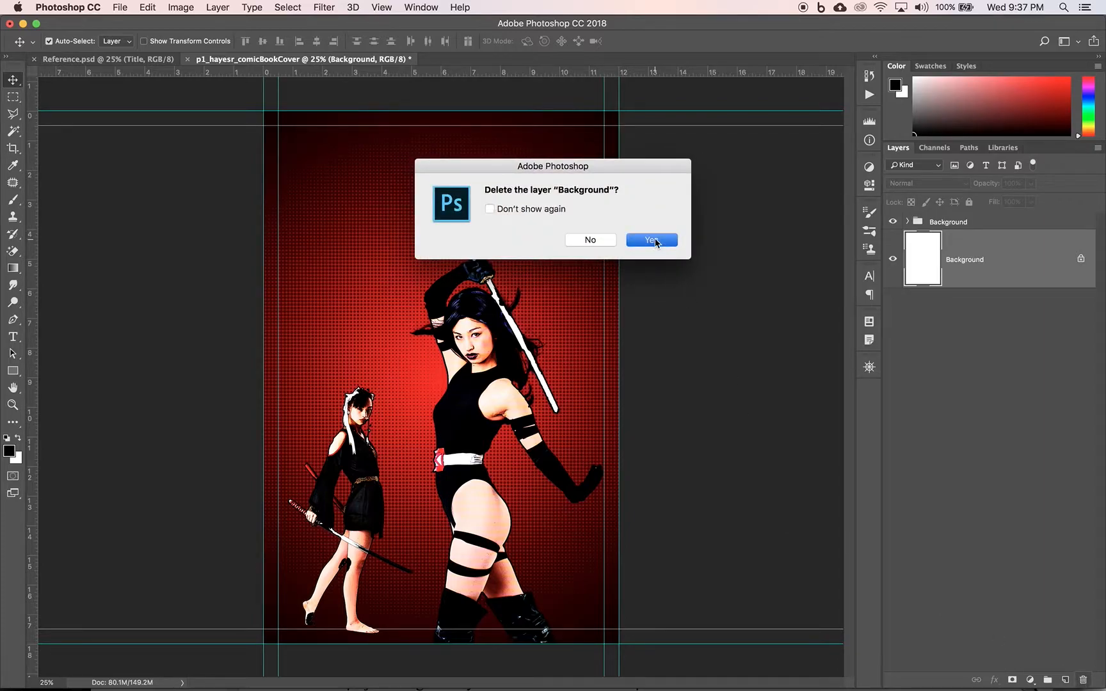
left_click(653, 240)
Save the comic book cover in Photoshop format with layers and the embedded color profile in the Comic Book Cover folder
key("super")
key("super+s")
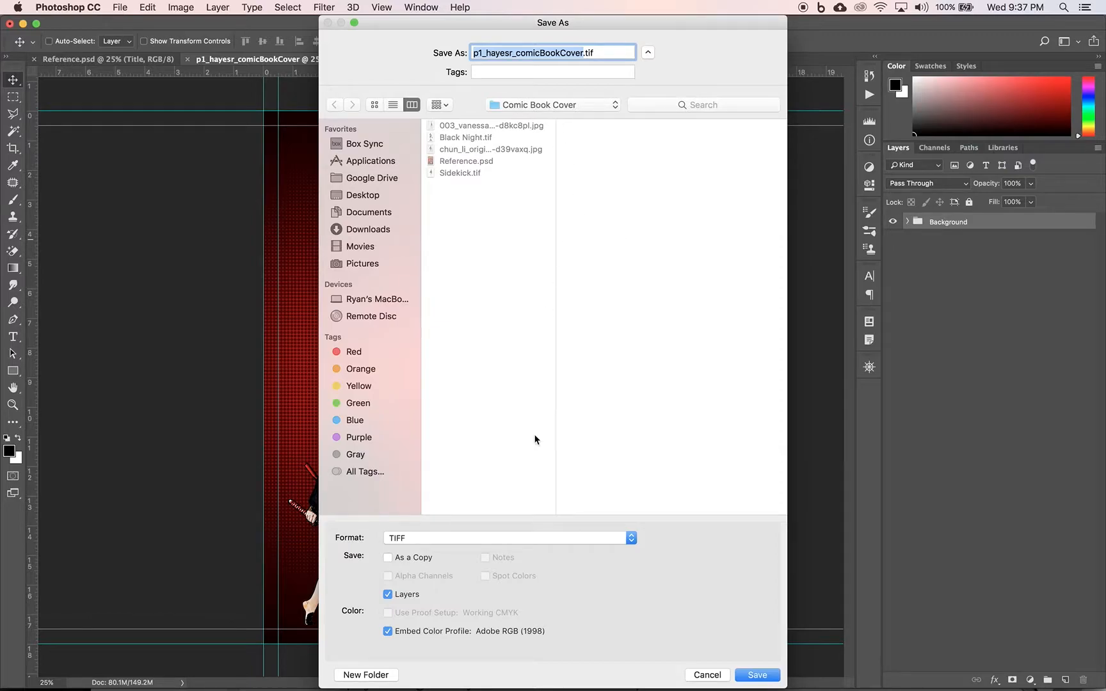
left_click(408, 539)
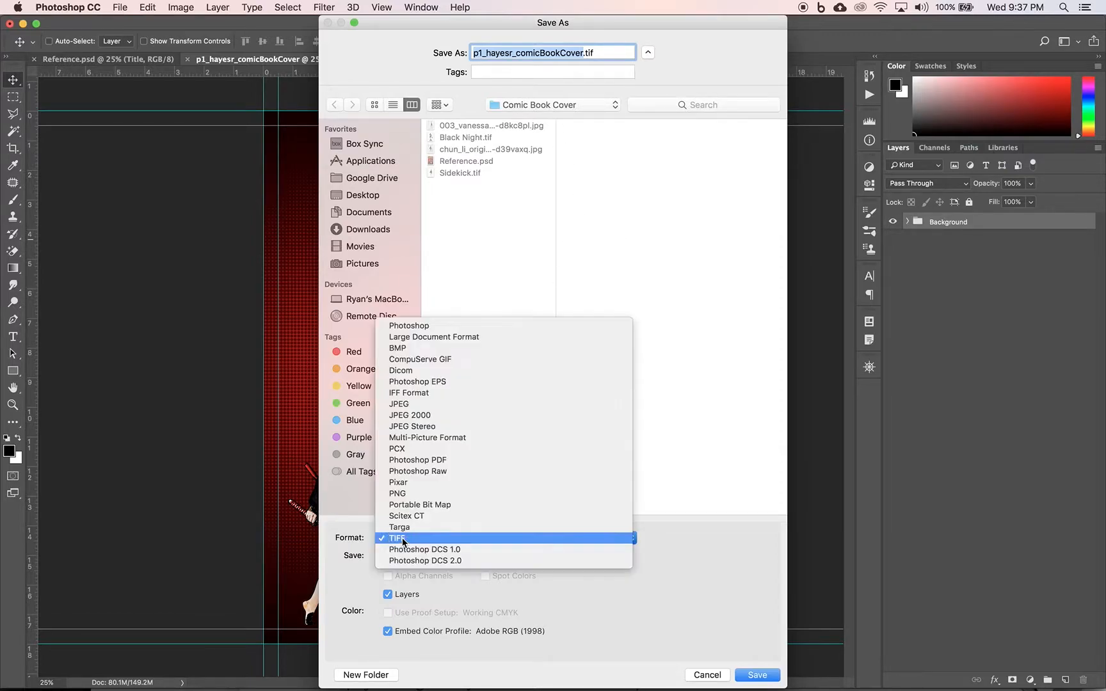
left_click(416, 326)
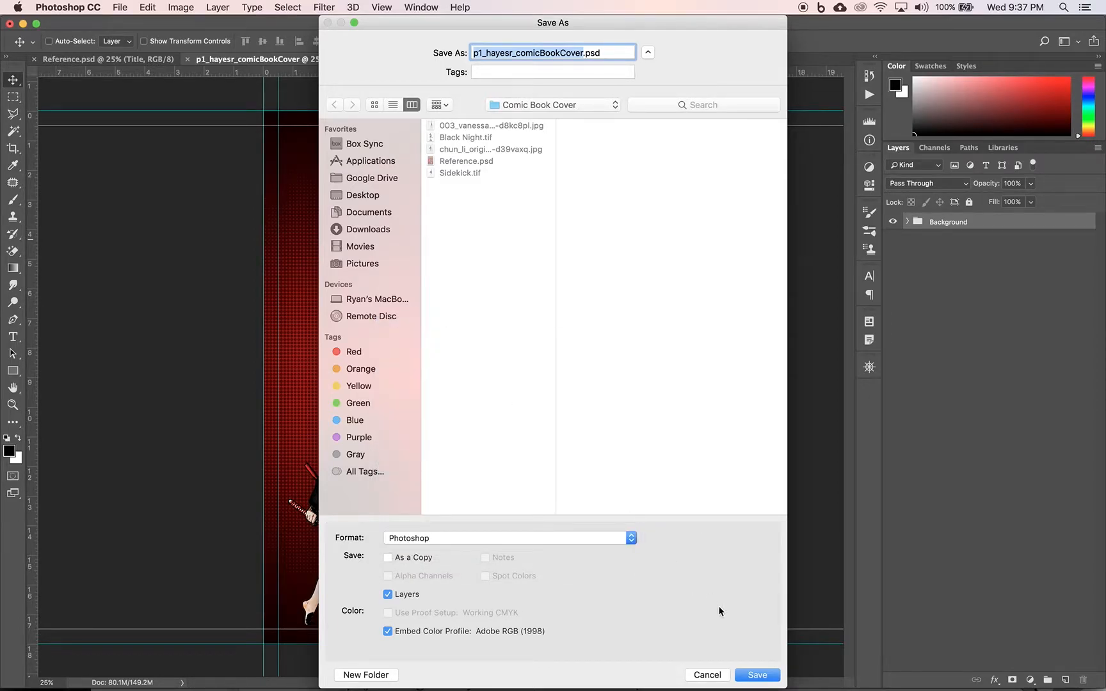
left_click(757, 675)
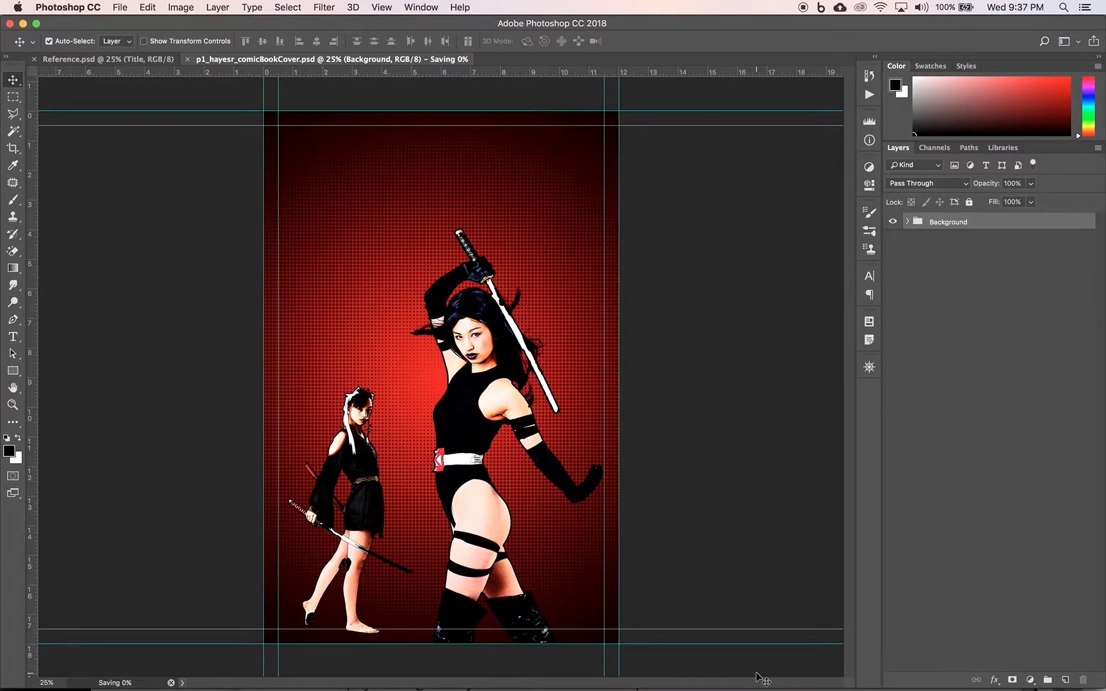